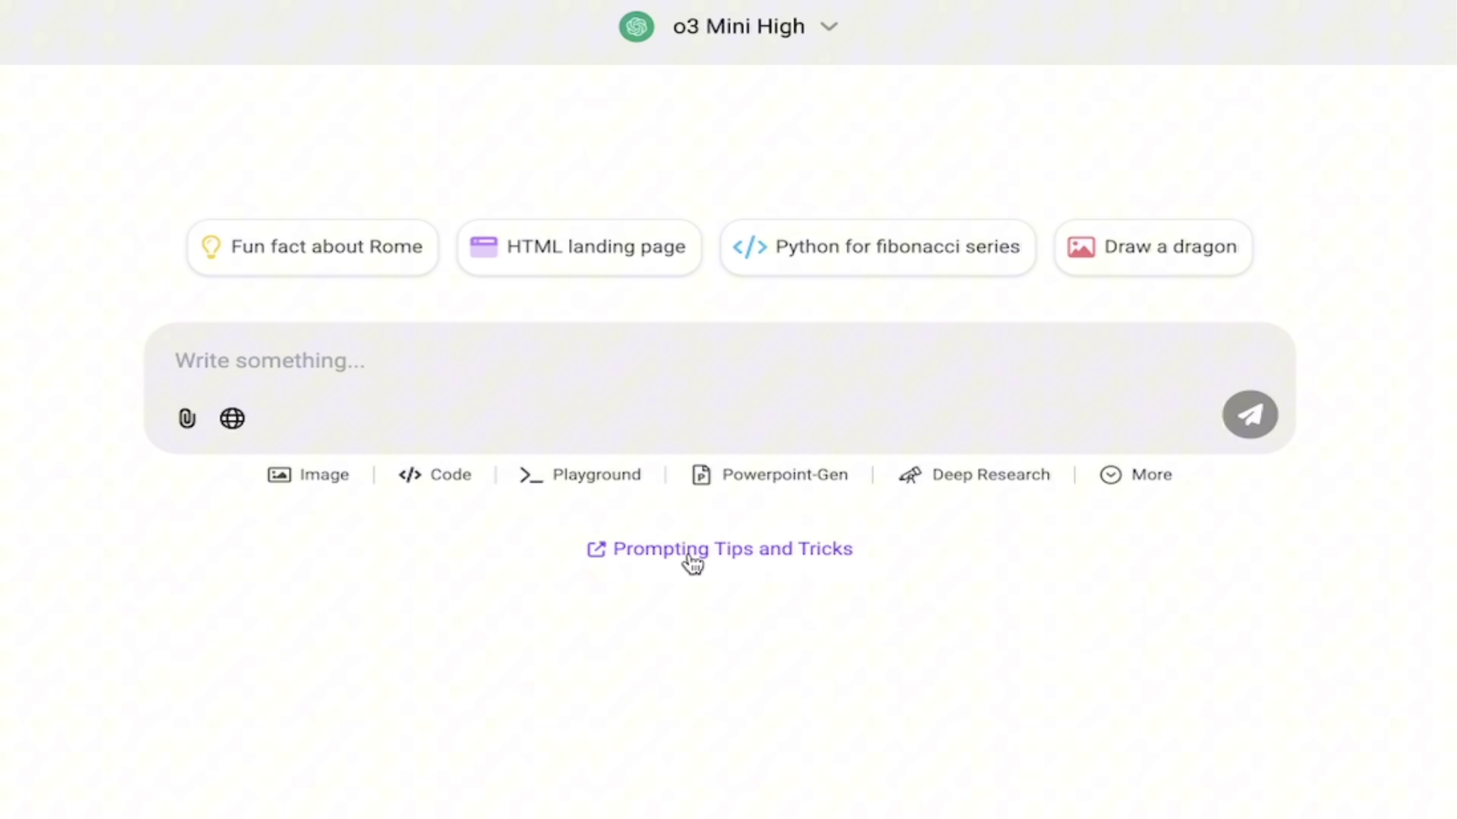
Add the Task tag to the empty prompt box from the More chat-modes list
click(1118, 475)
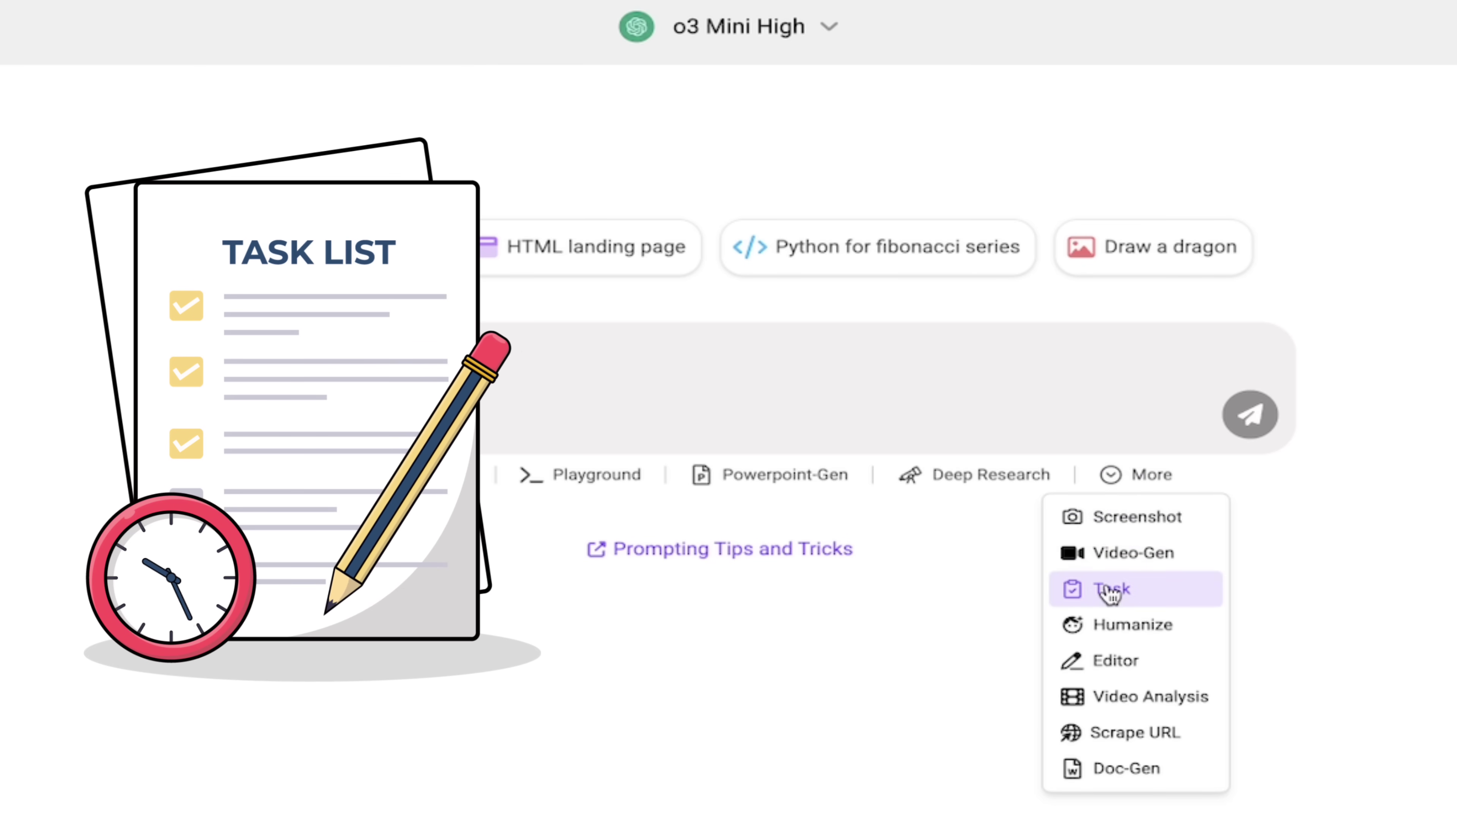
click(1112, 587)
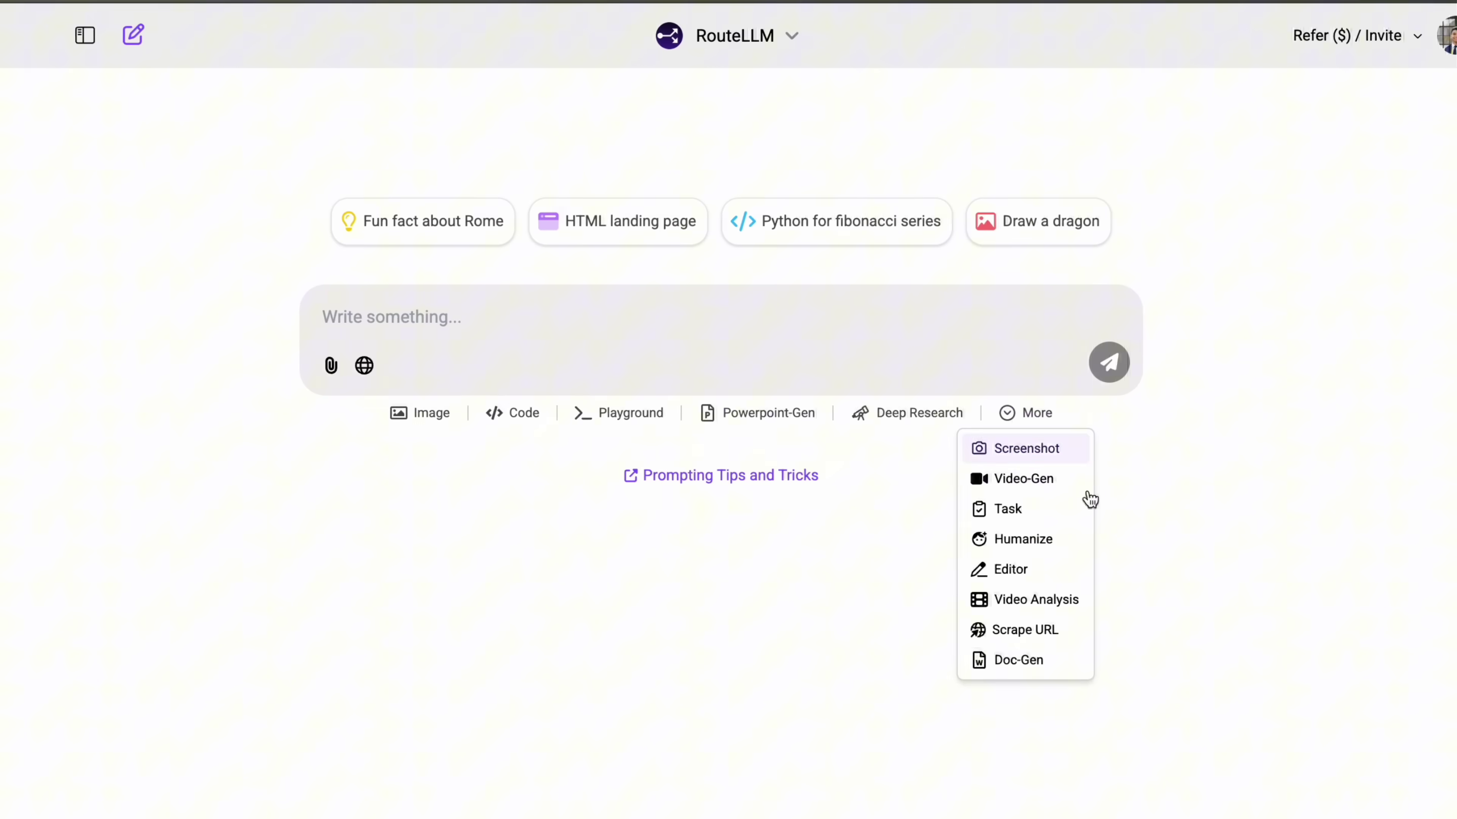
click(1109, 569)
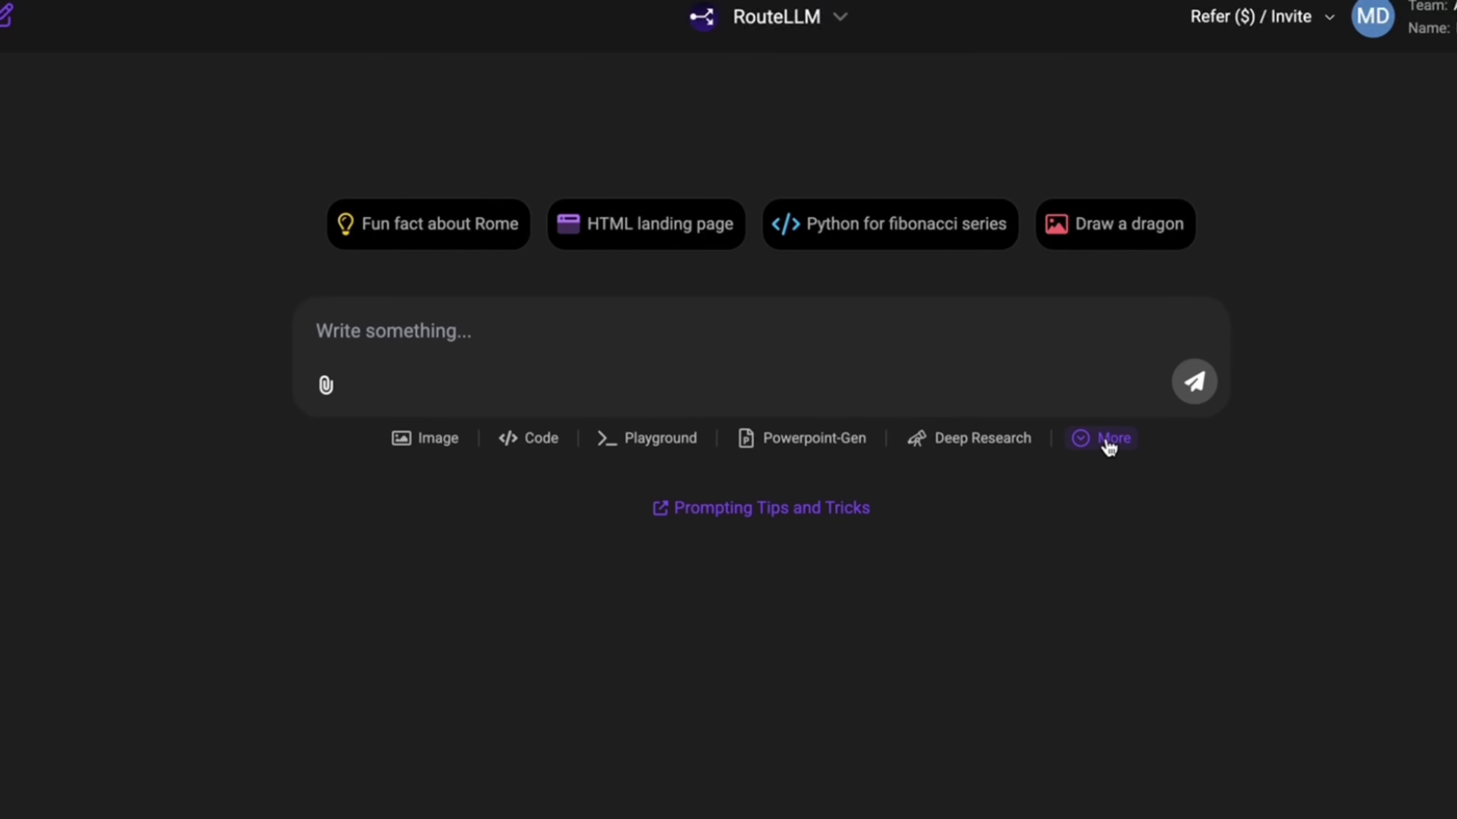
click(1102, 441)
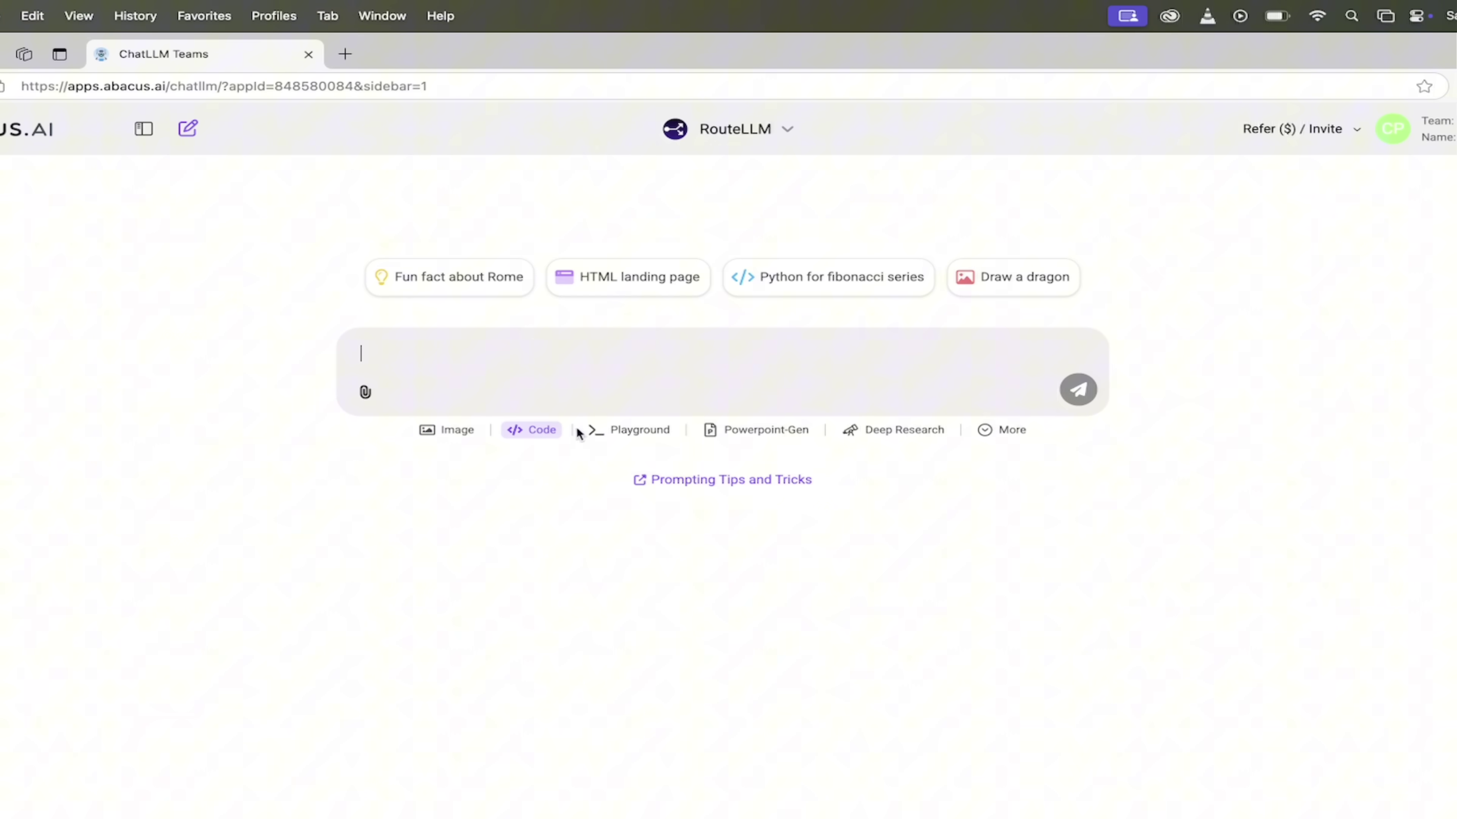
click(1007, 430)
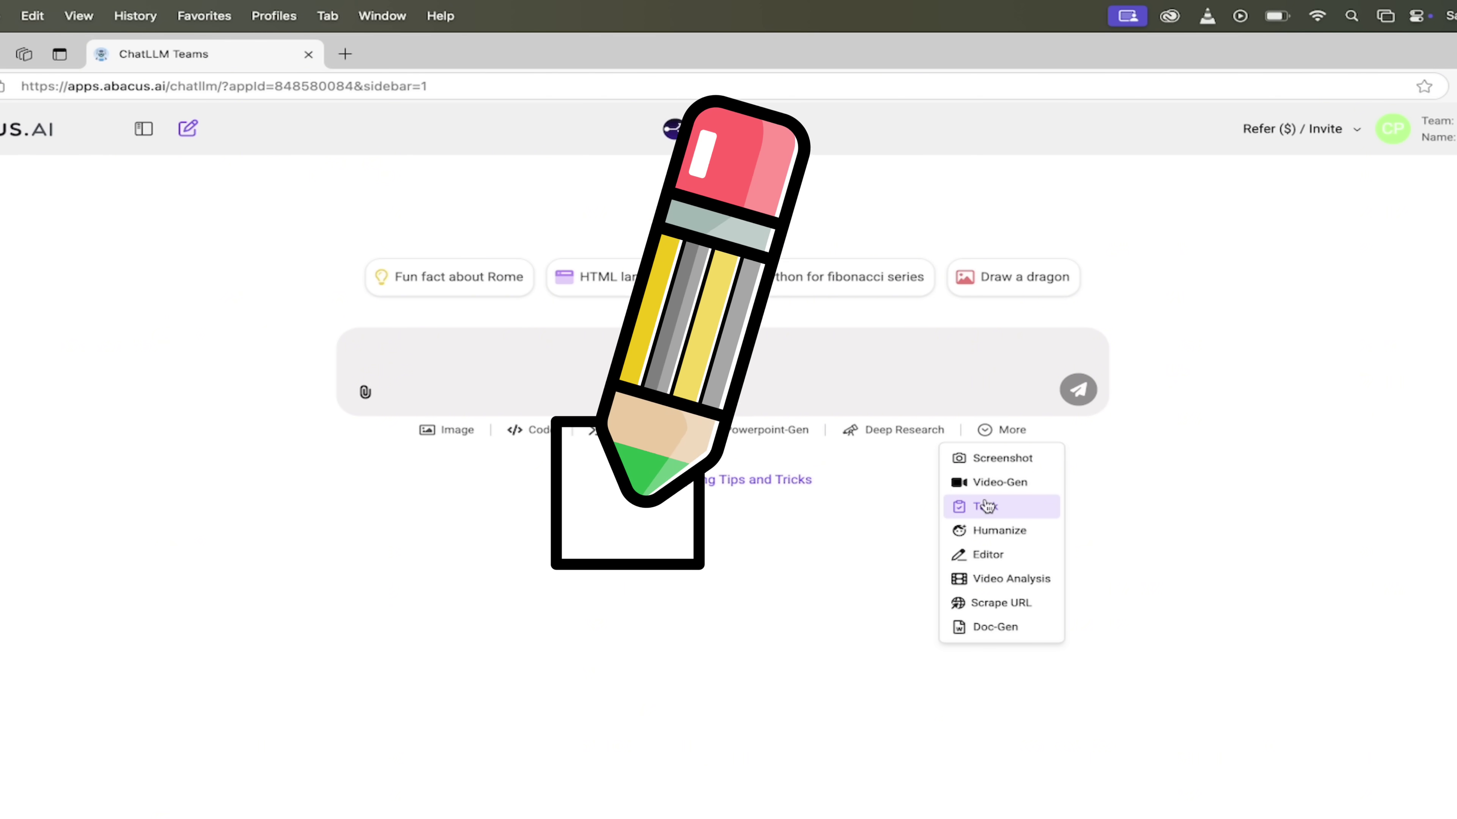
click(974, 400)
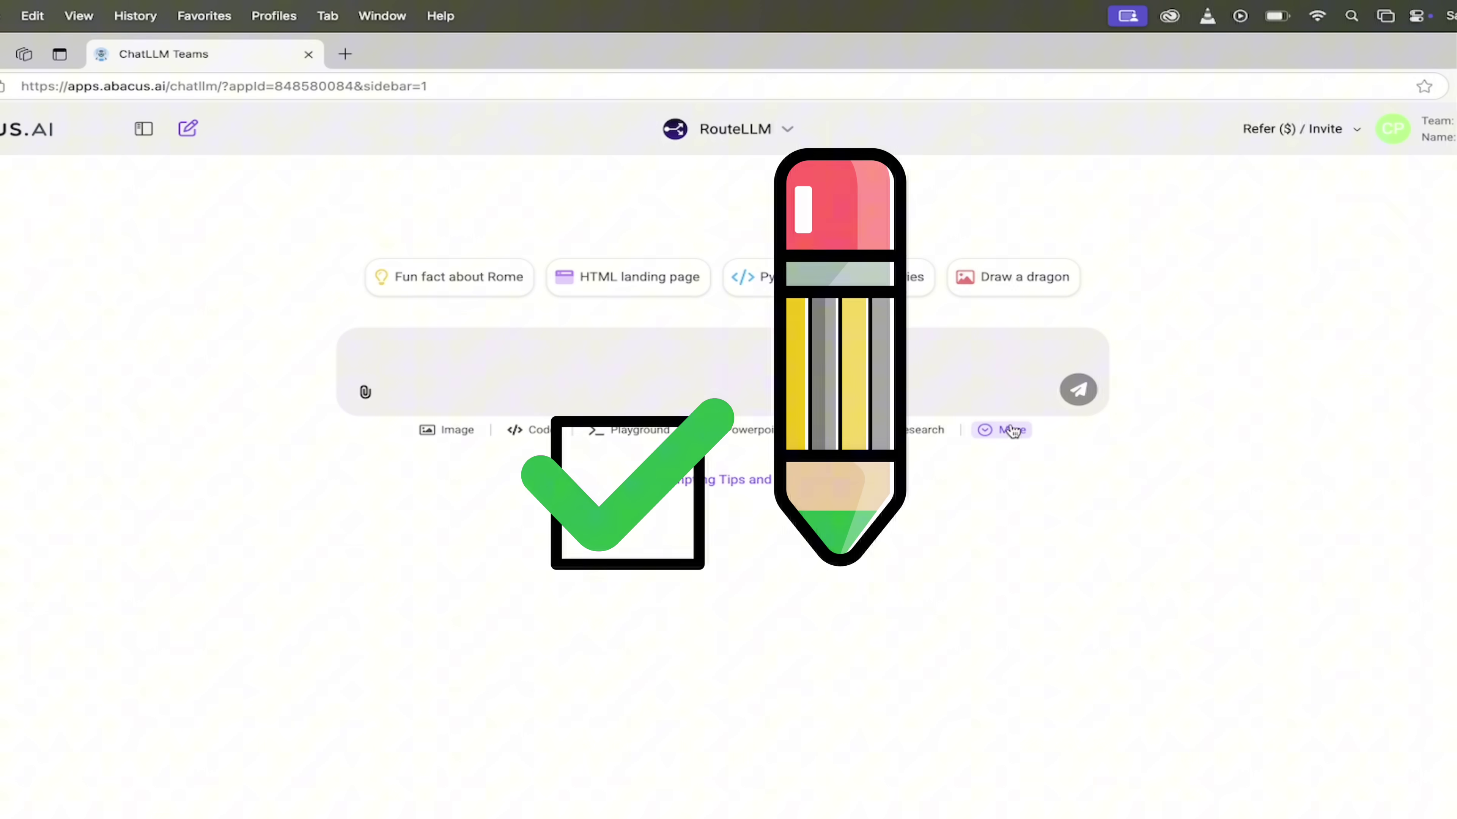
click(998, 430)
click(987, 505)
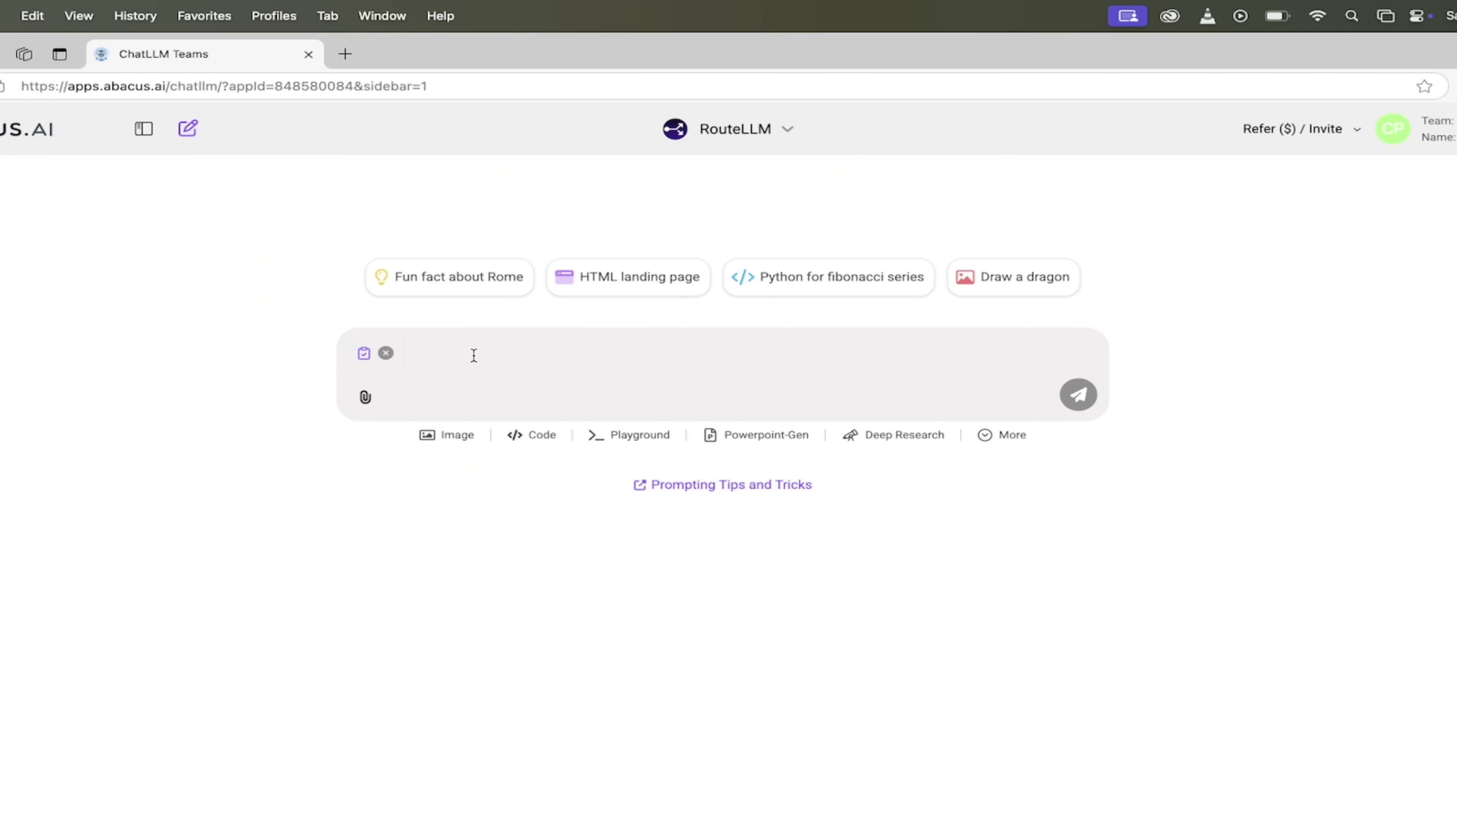
Paste 'Send me an excellent AI paper every day.', trim the blank line, and send it as a task
text(Send me an excellent AI paper every day.)
key(BackSpace)
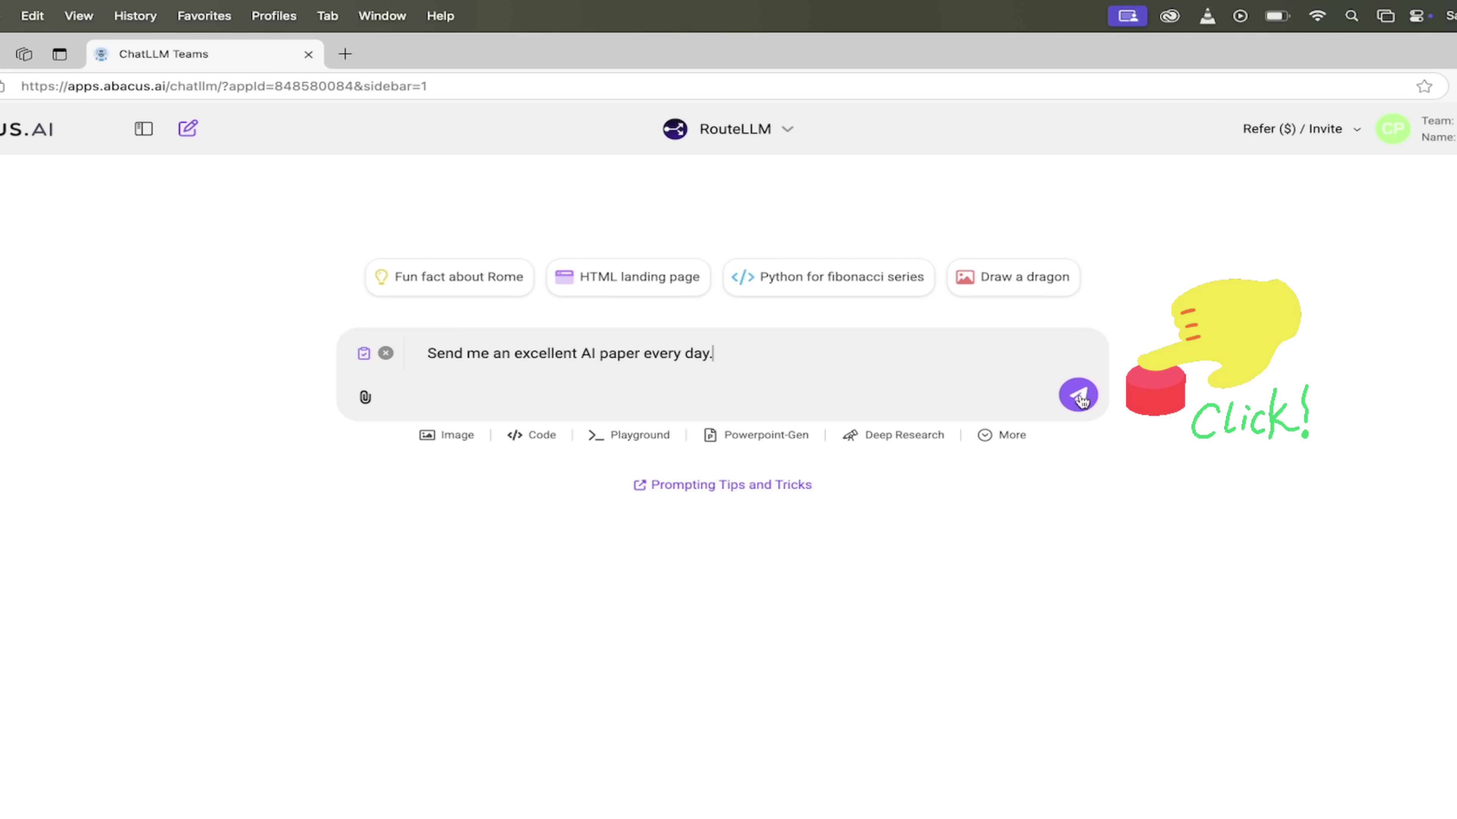
click(1078, 396)
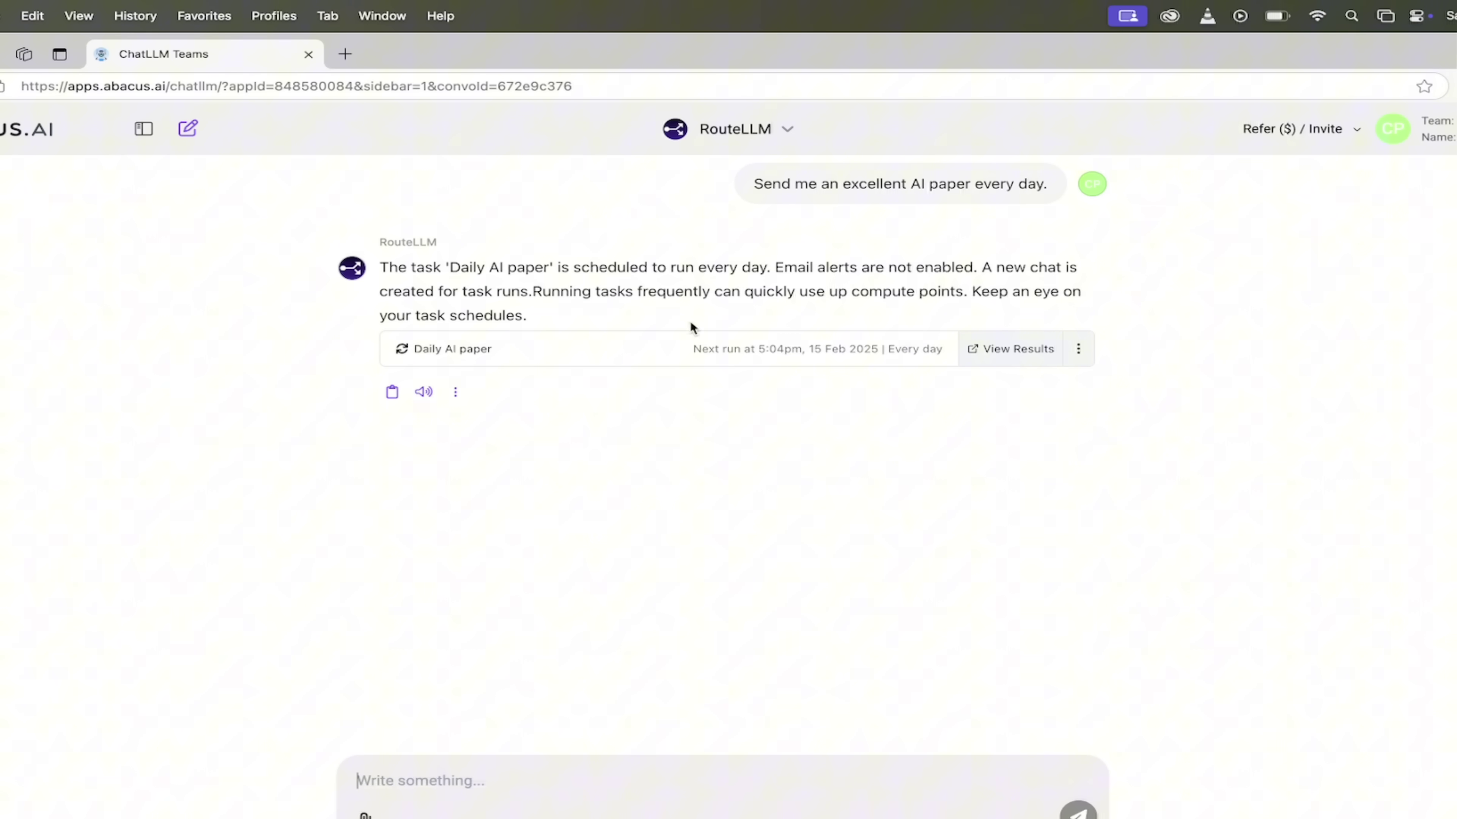
Open the Daily AI paper results showing the 5:05 pm DeepSeek-R1 paper recommendation
click(1021, 349)
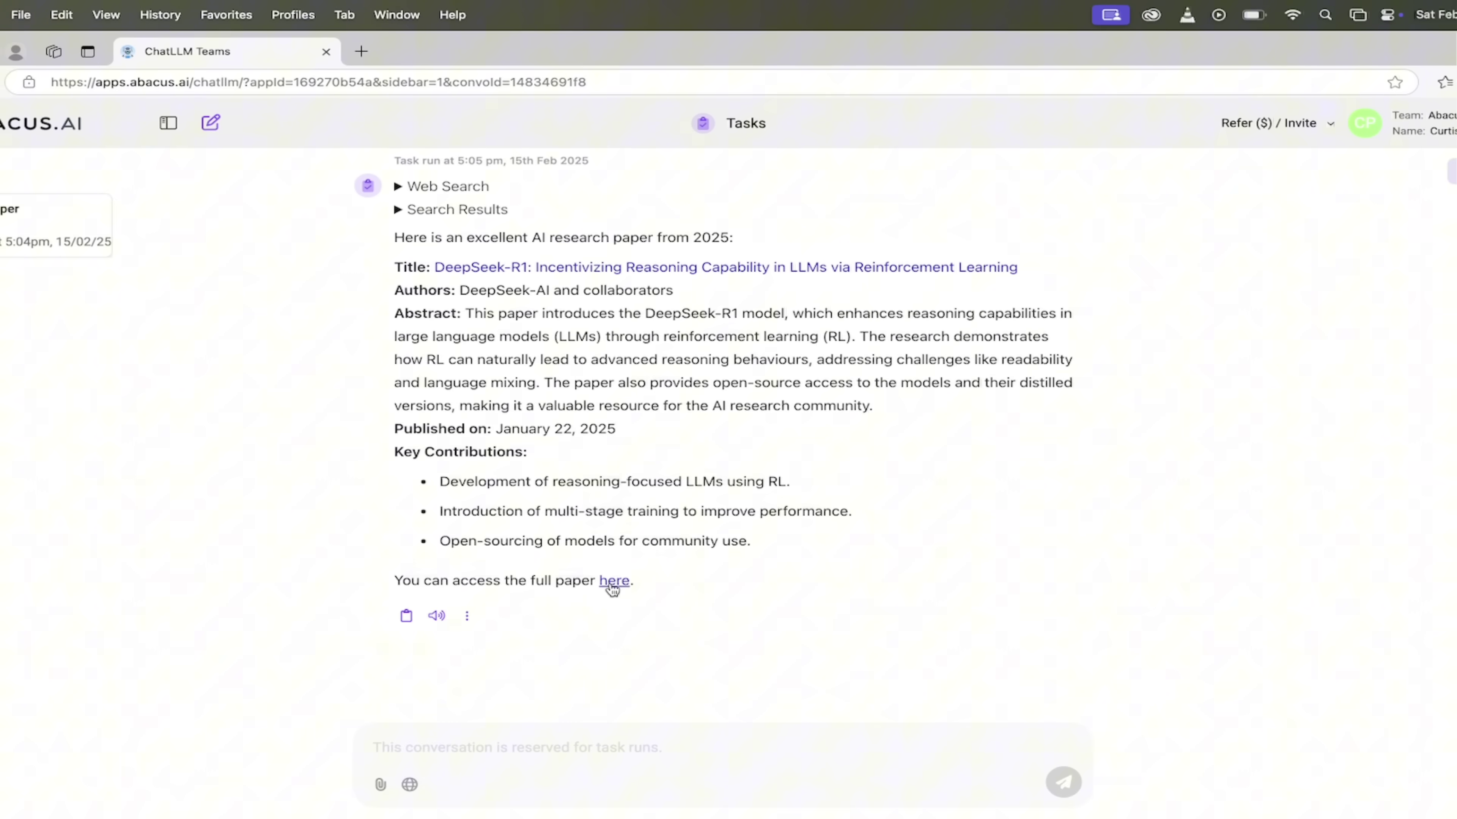
Open the DeepSeek-R1 arXiv page (2501.12948) in a new tab, then return to ChatLLM Teams
click(609, 607)
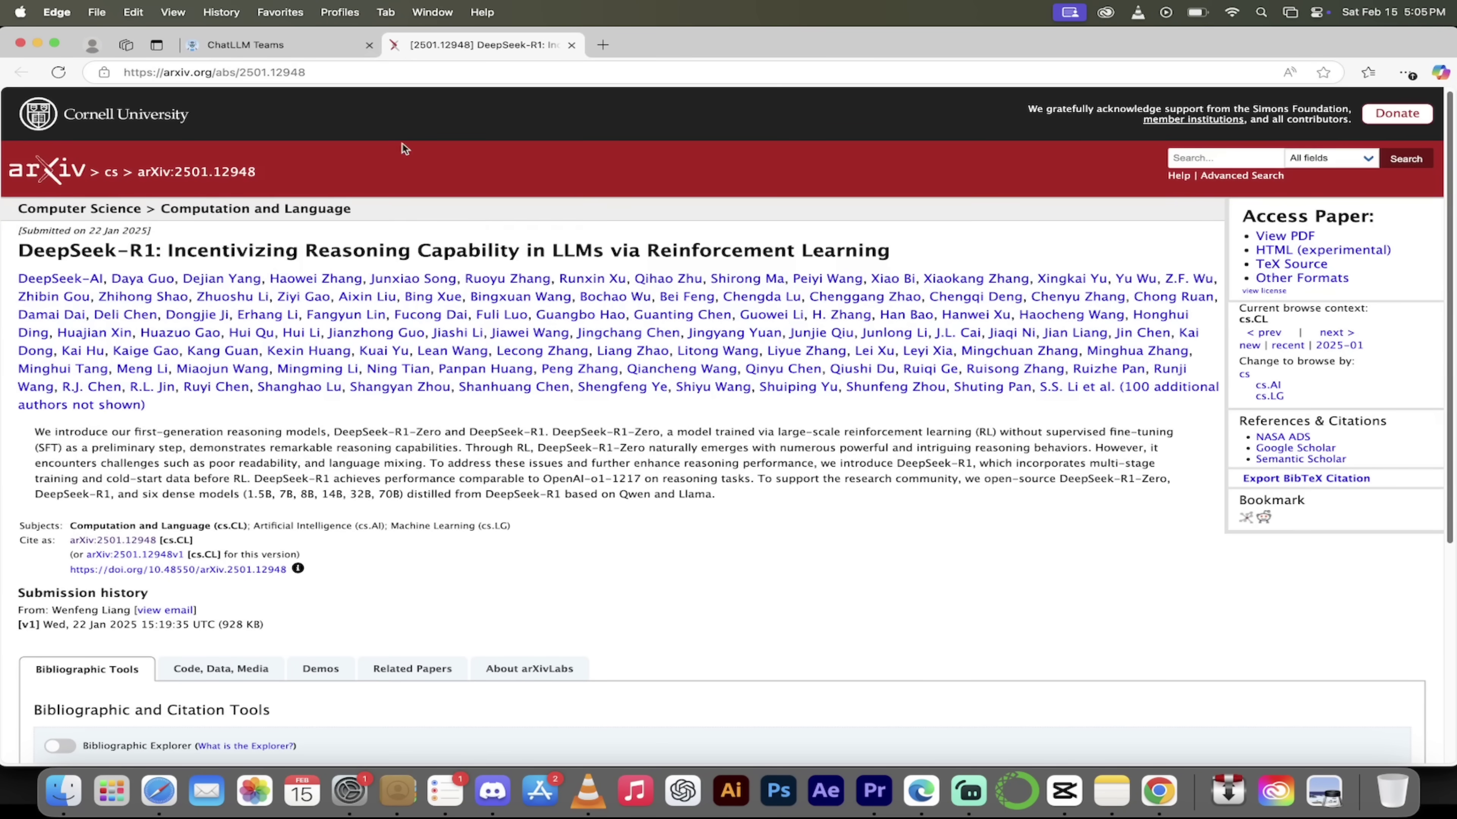
click(287, 45)
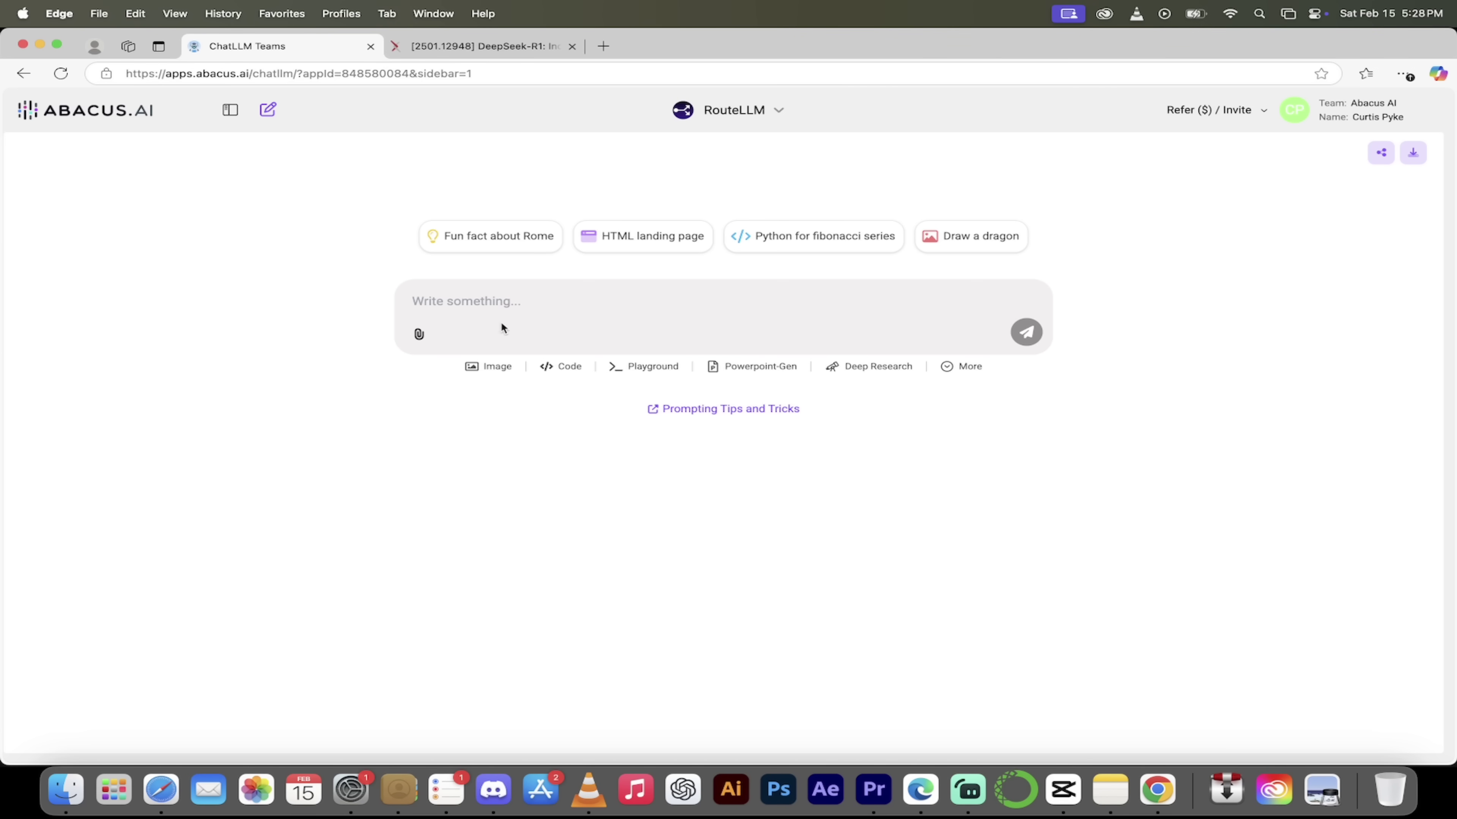
Submit the weekly European country, 3-day itinerary, foods and cultural tips prompt as a Task
click(501, 304)
text(Every week, suggest a European country to visit, including a 3 day itinerary with must see attractions, local foods to try, and cultural tips)
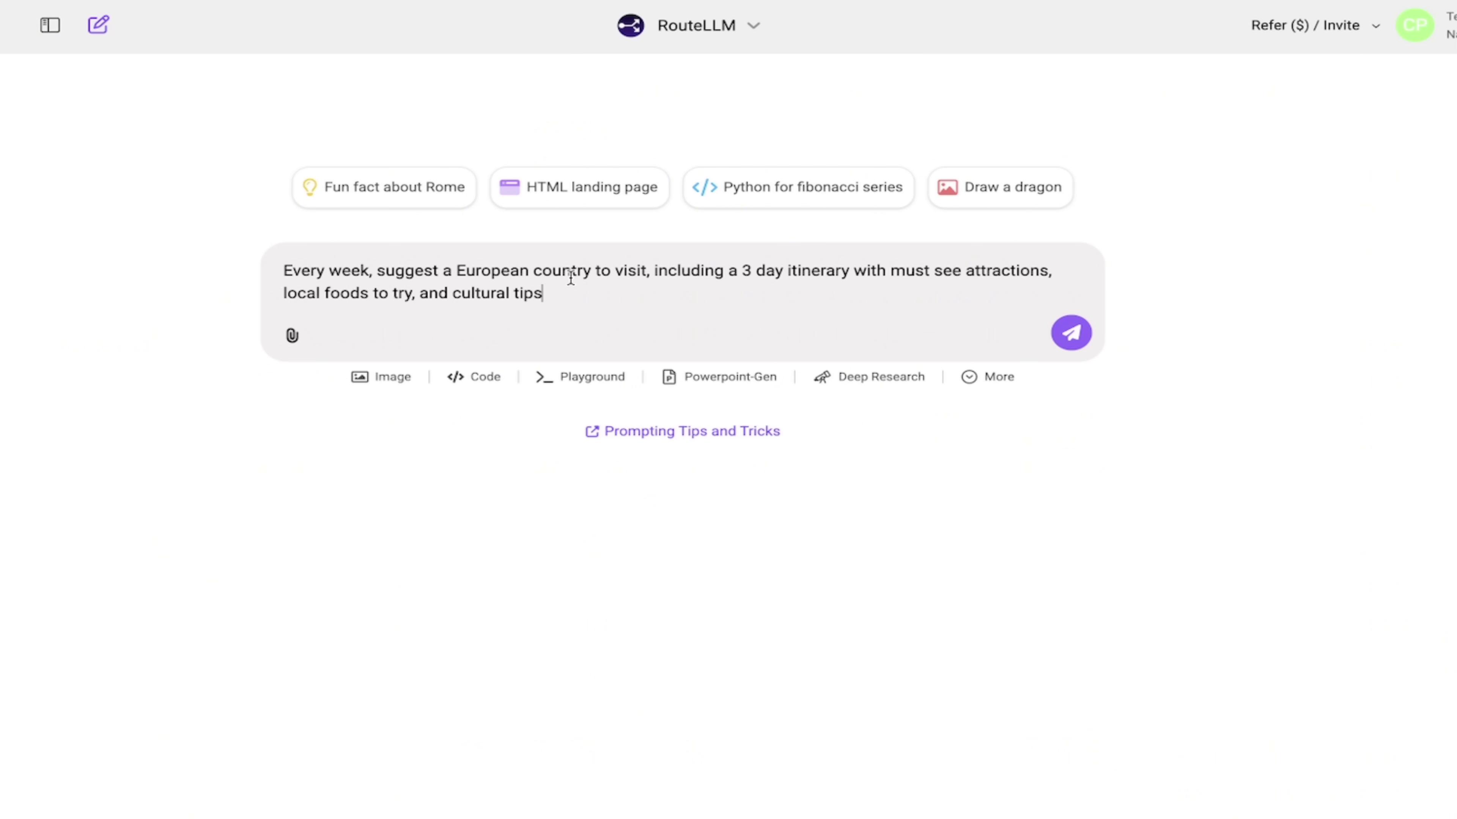
text(.)
click(1000, 379)
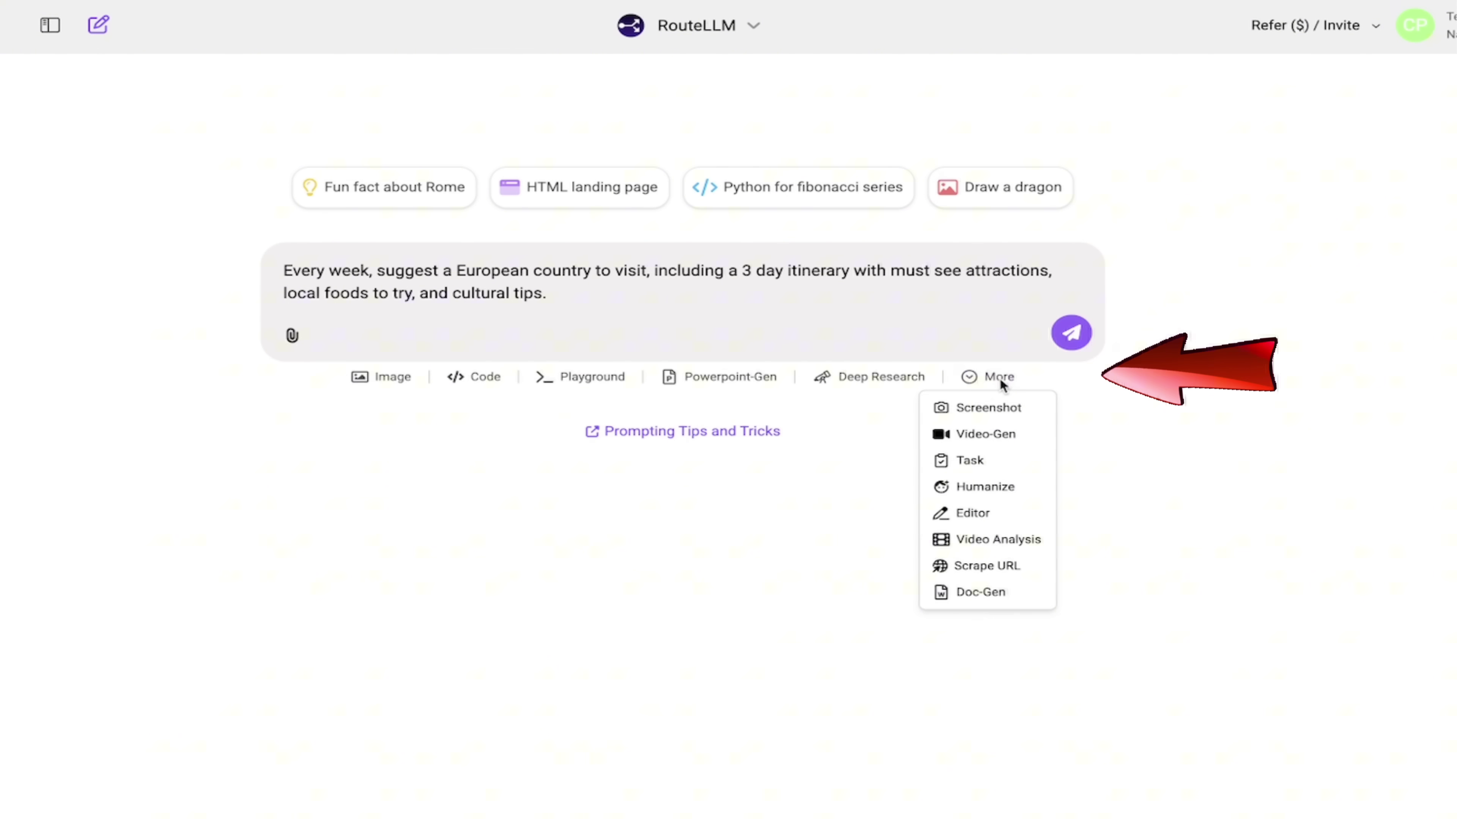
click(992, 468)
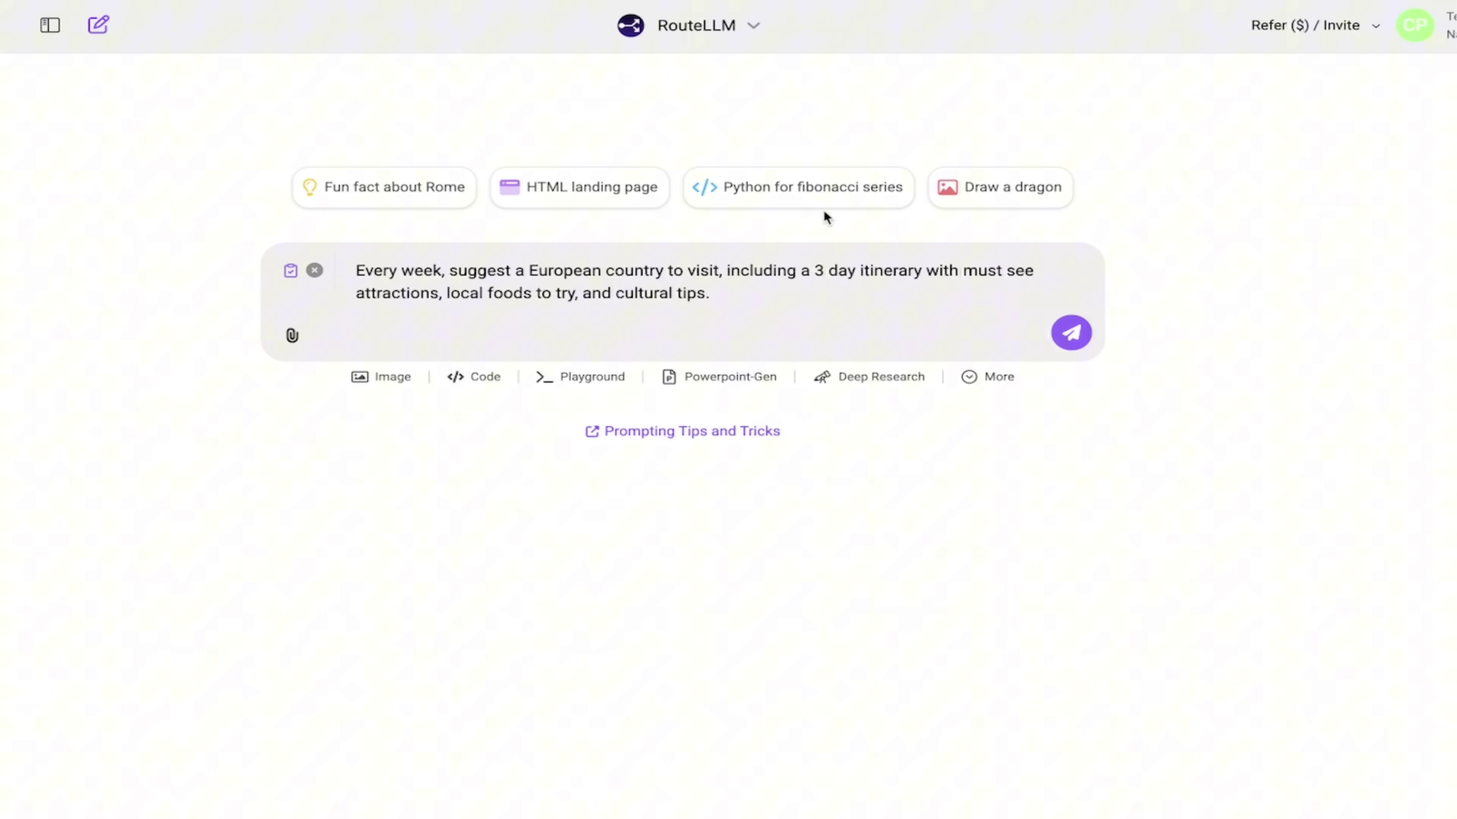
click(804, 300)
key(Return)
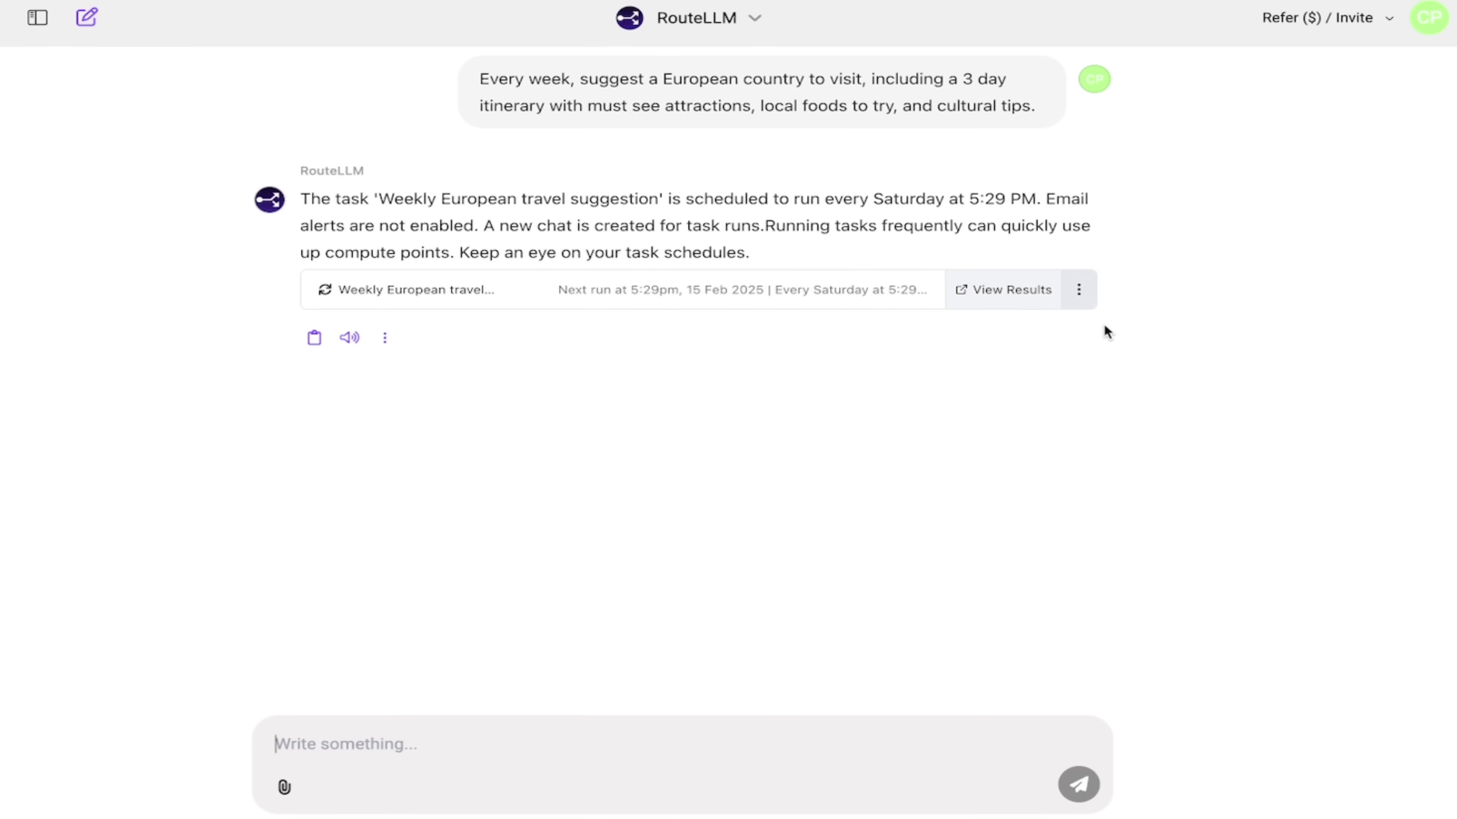
Open the Weekly European travel suggestion task in the Edit Task dialog
click(1071, 292)
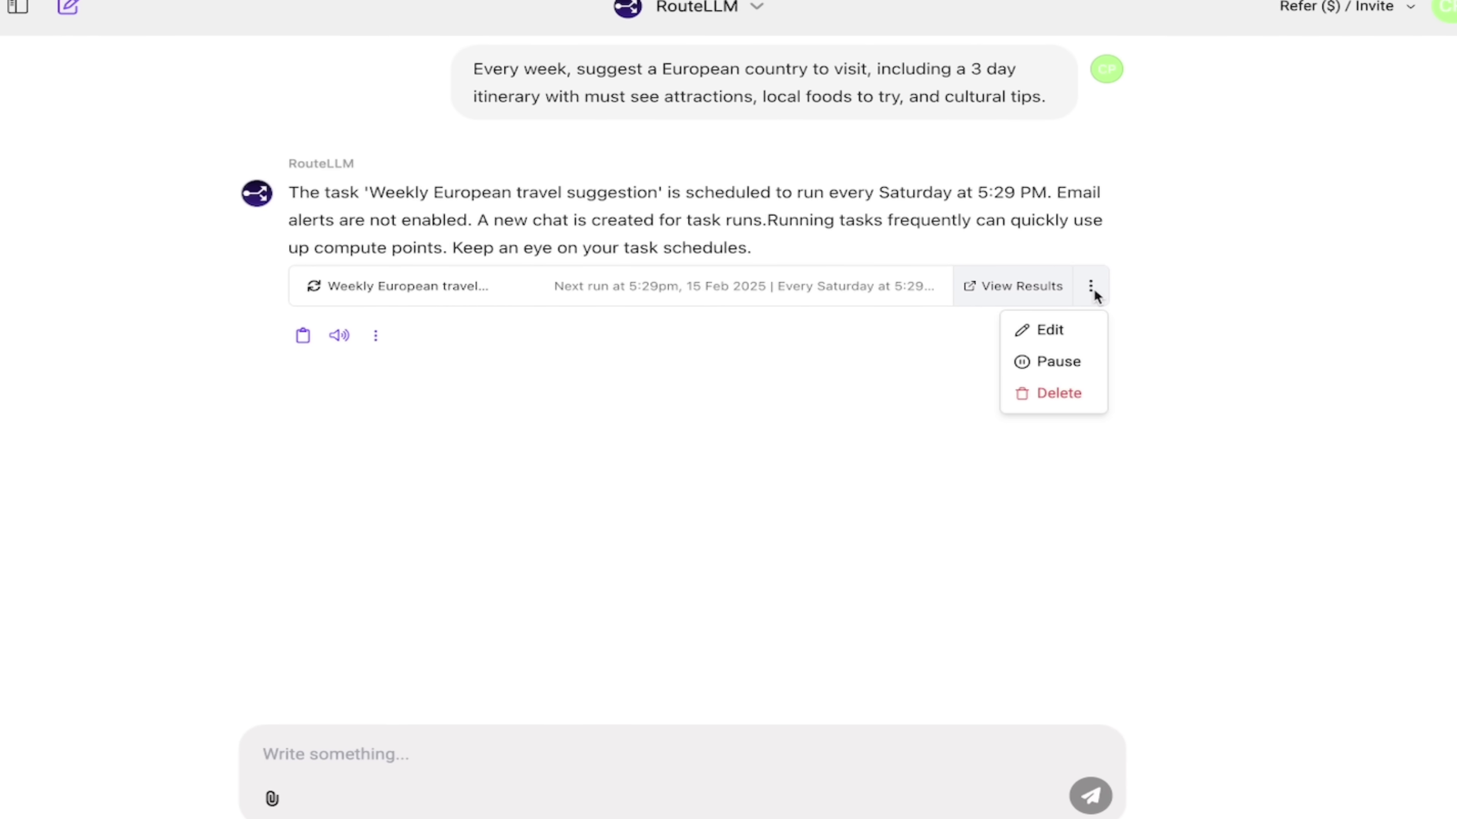
click(1058, 331)
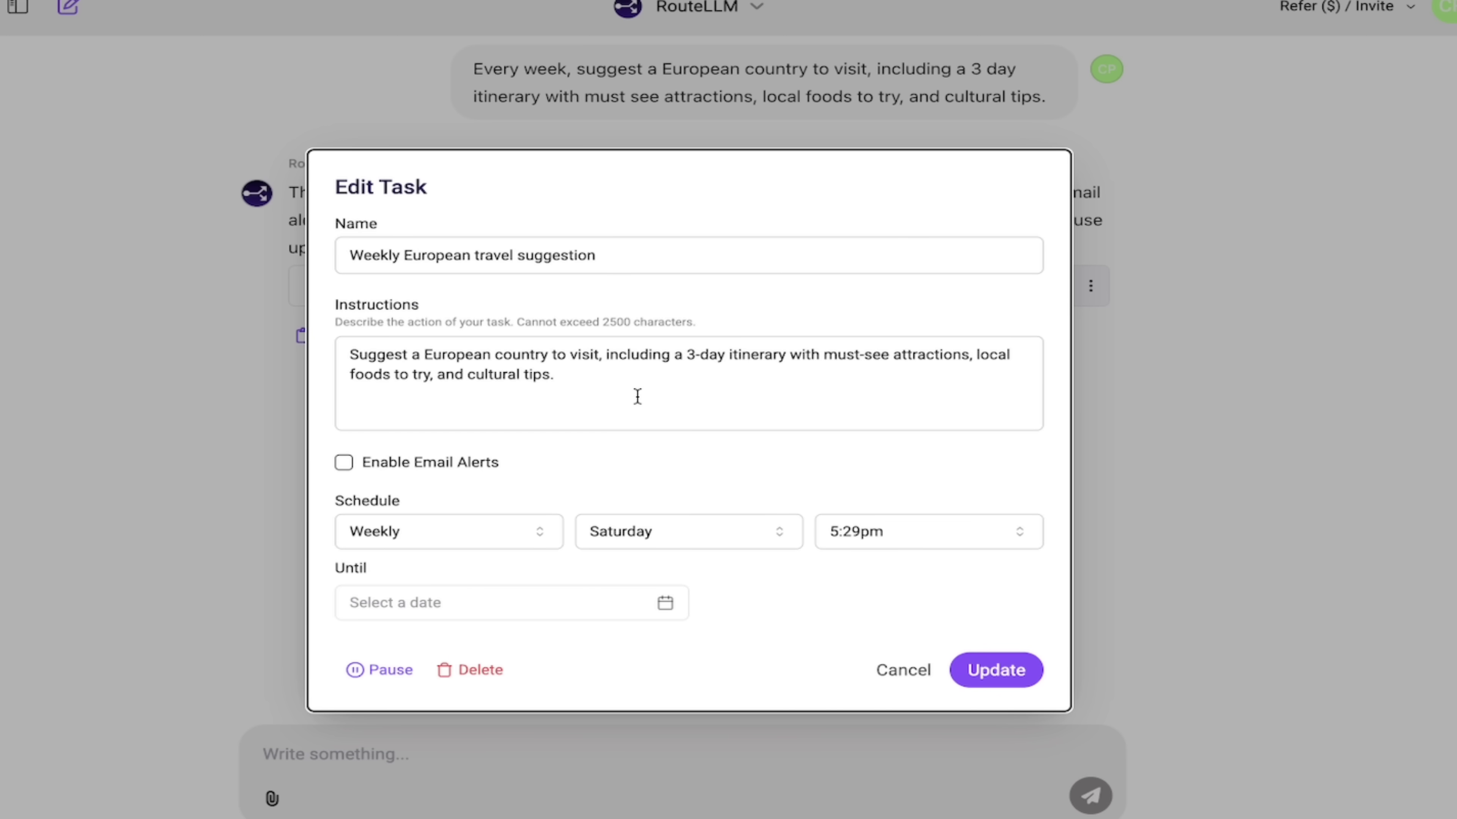
click(579, 377)
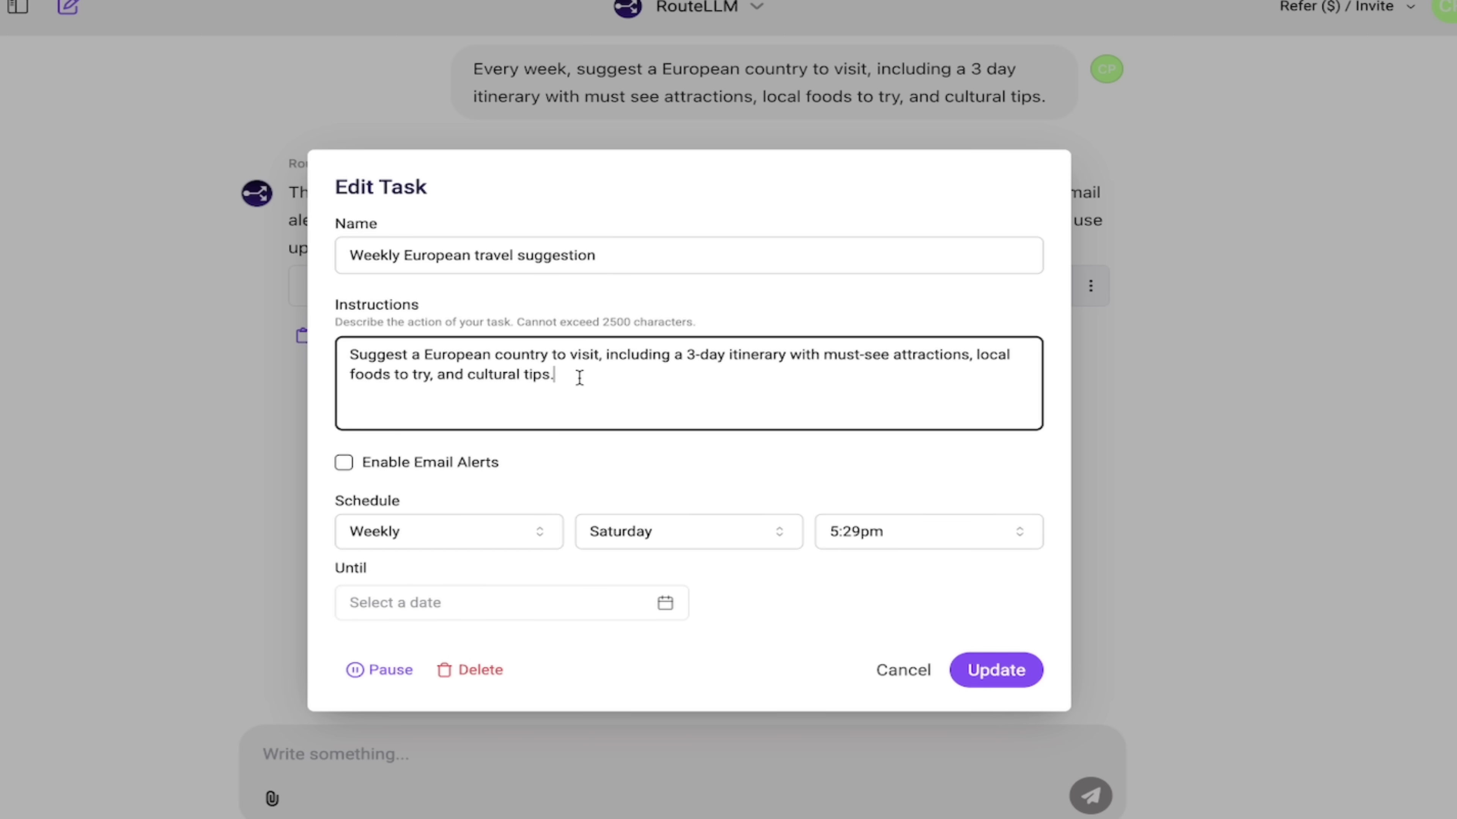
Tick Enable Email Alerts and enter the alert e-mail address
click(343, 462)
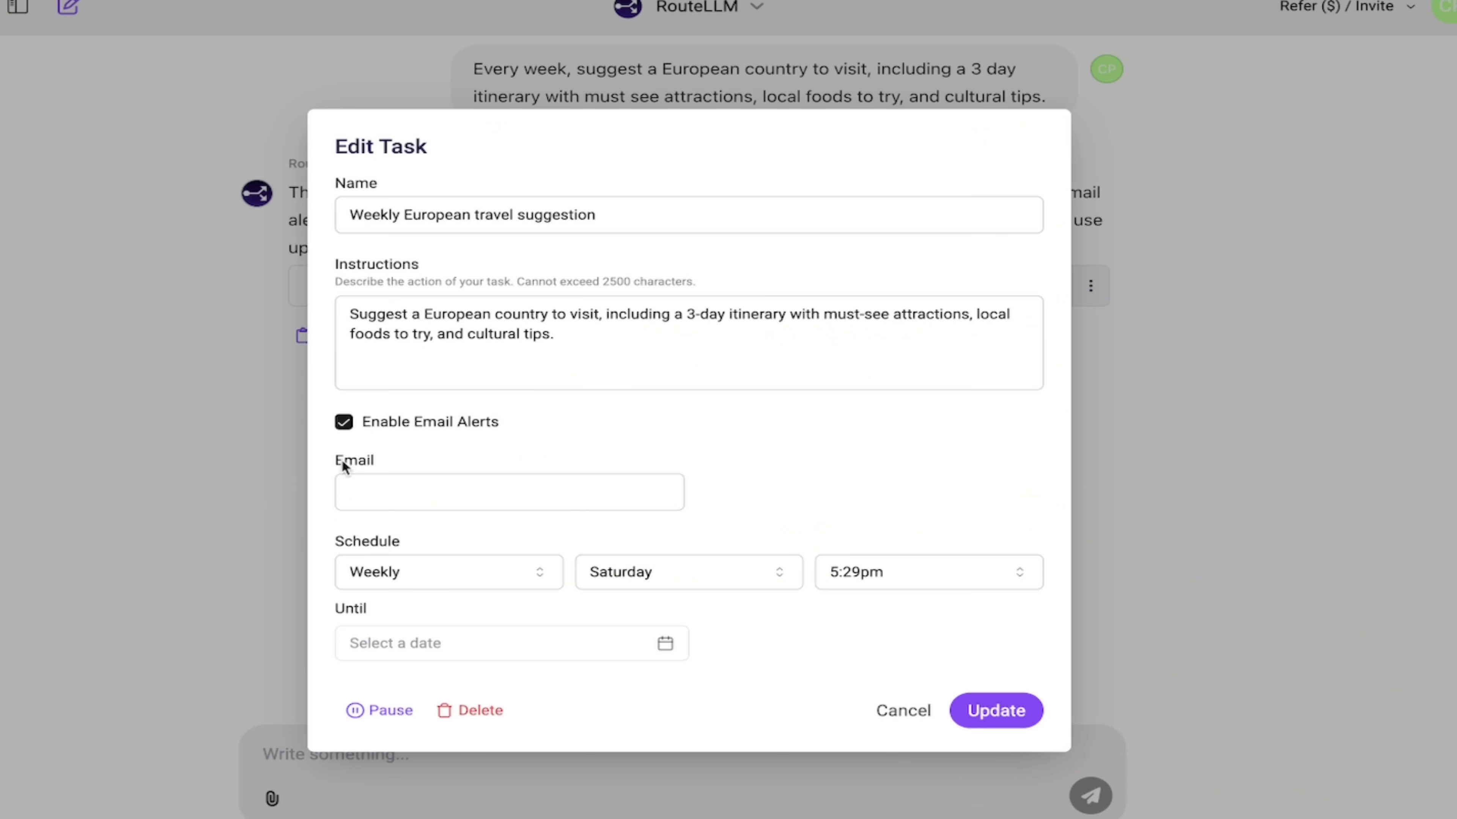
click(366, 479)
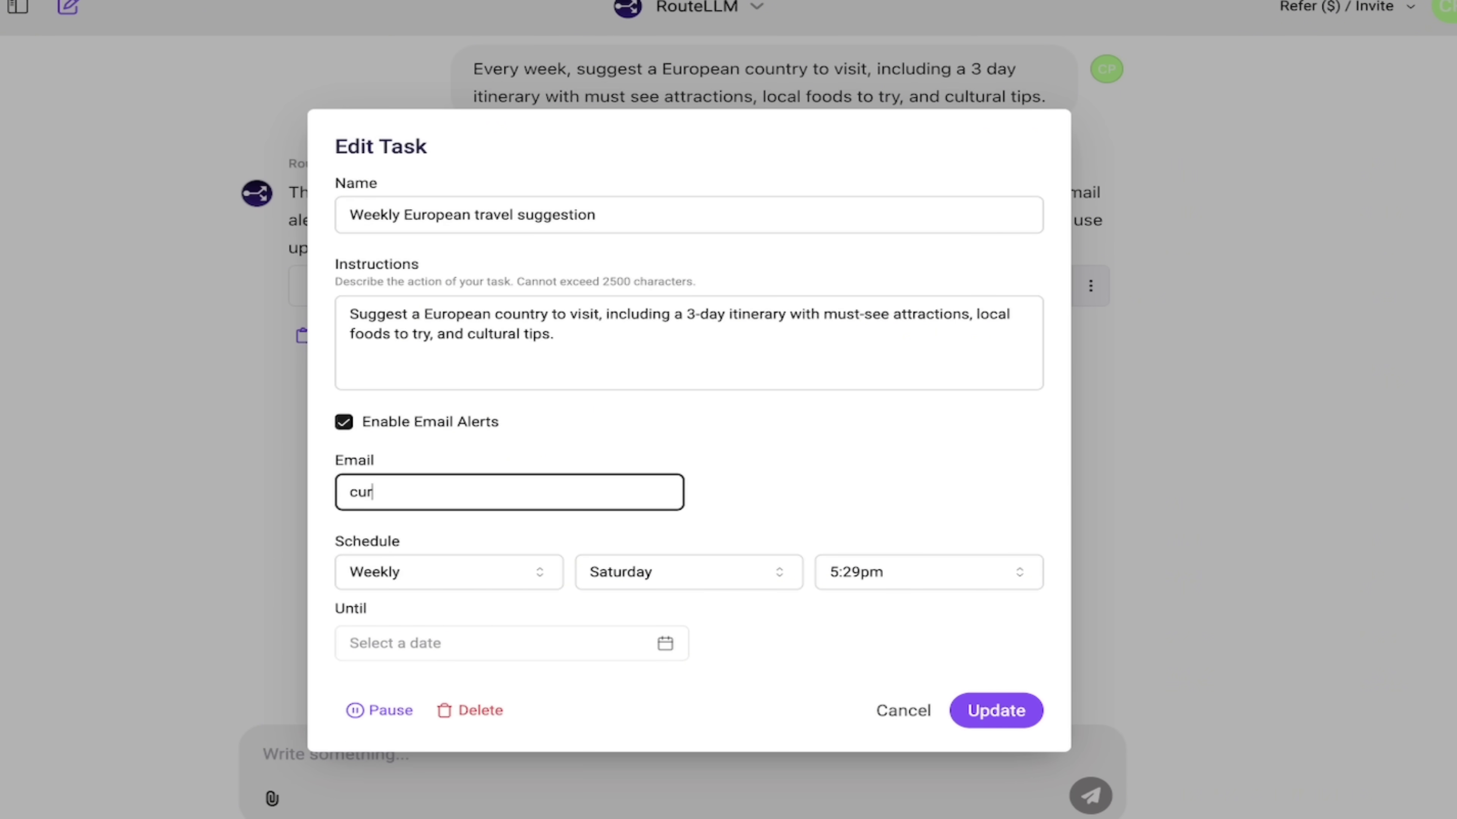
click(806, 466)
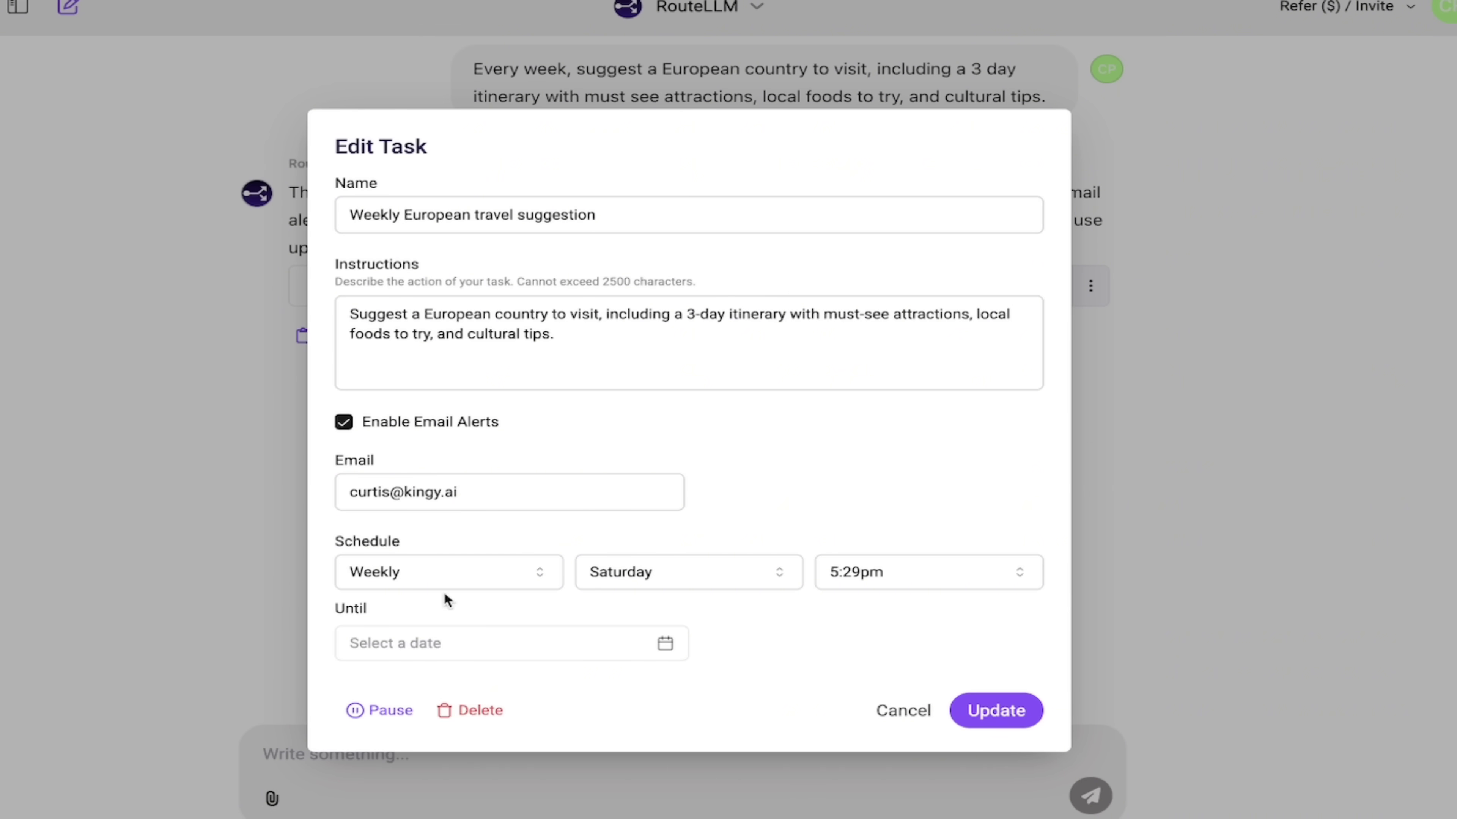
Keep the schedule Weekly on Saturday, change the run time to 9:00am, and leave Until empty
click(442, 578)
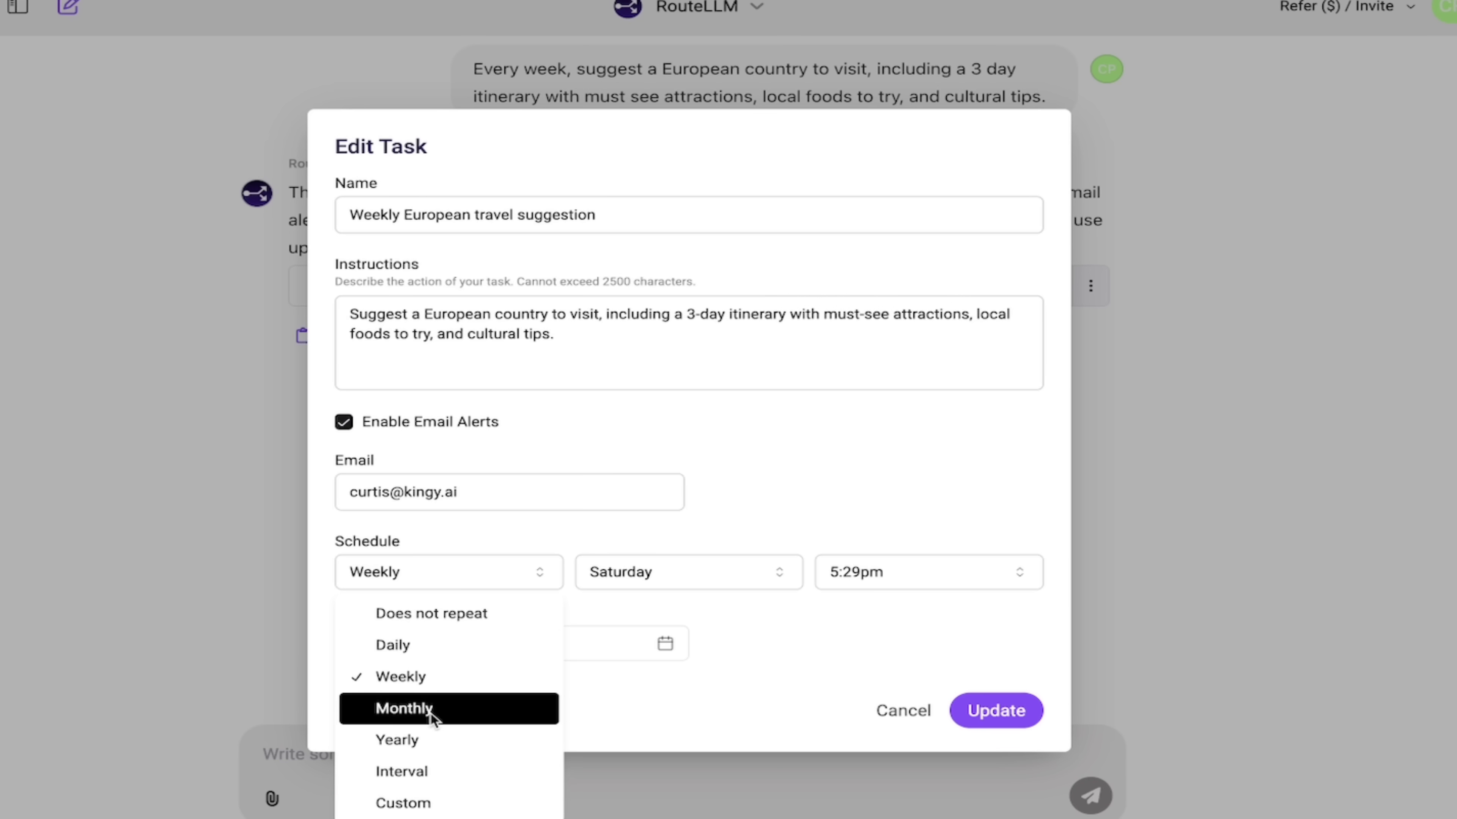
click(447, 676)
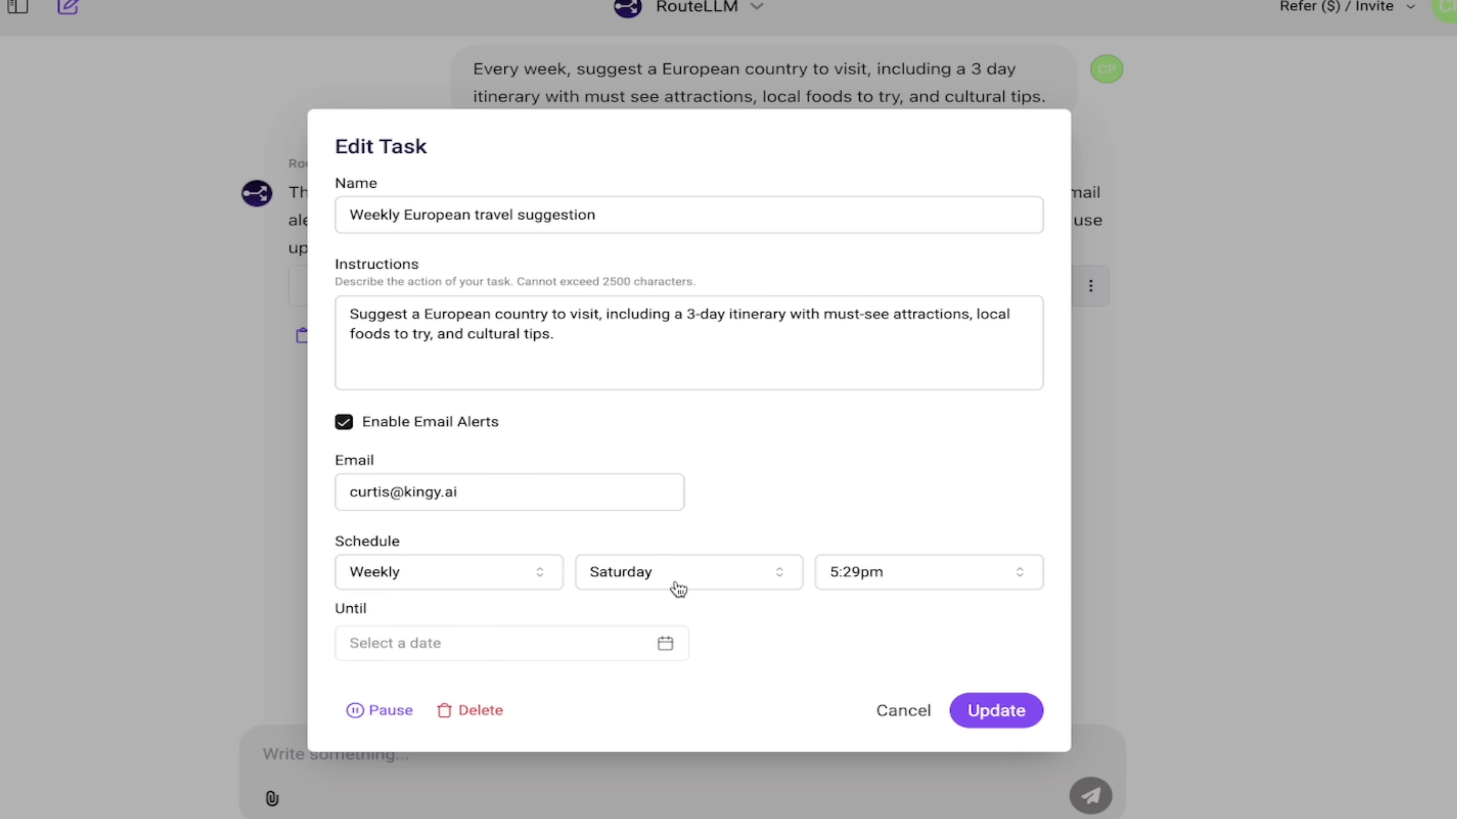
click(686, 588)
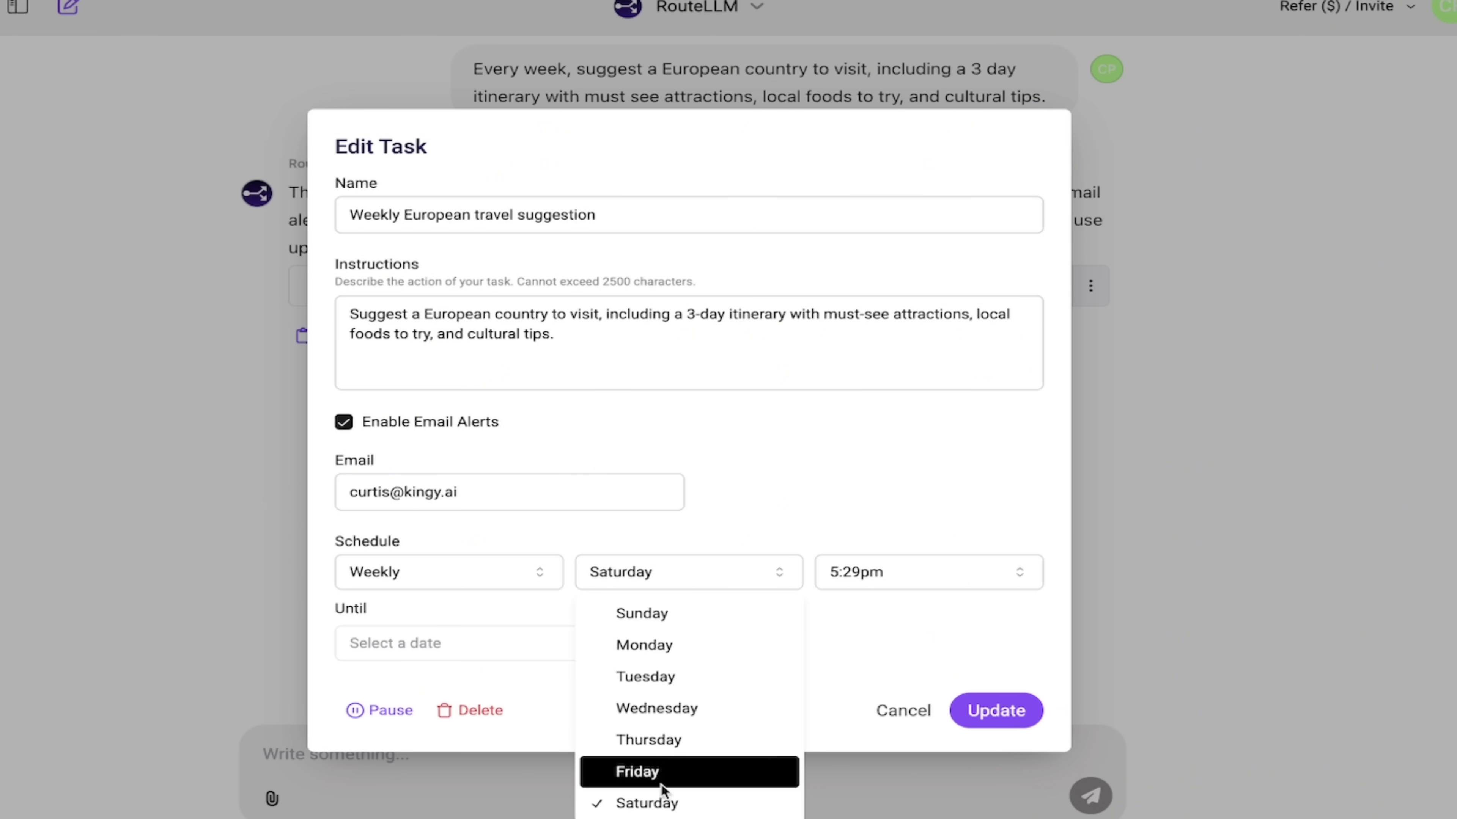
click(662, 802)
click(891, 574)
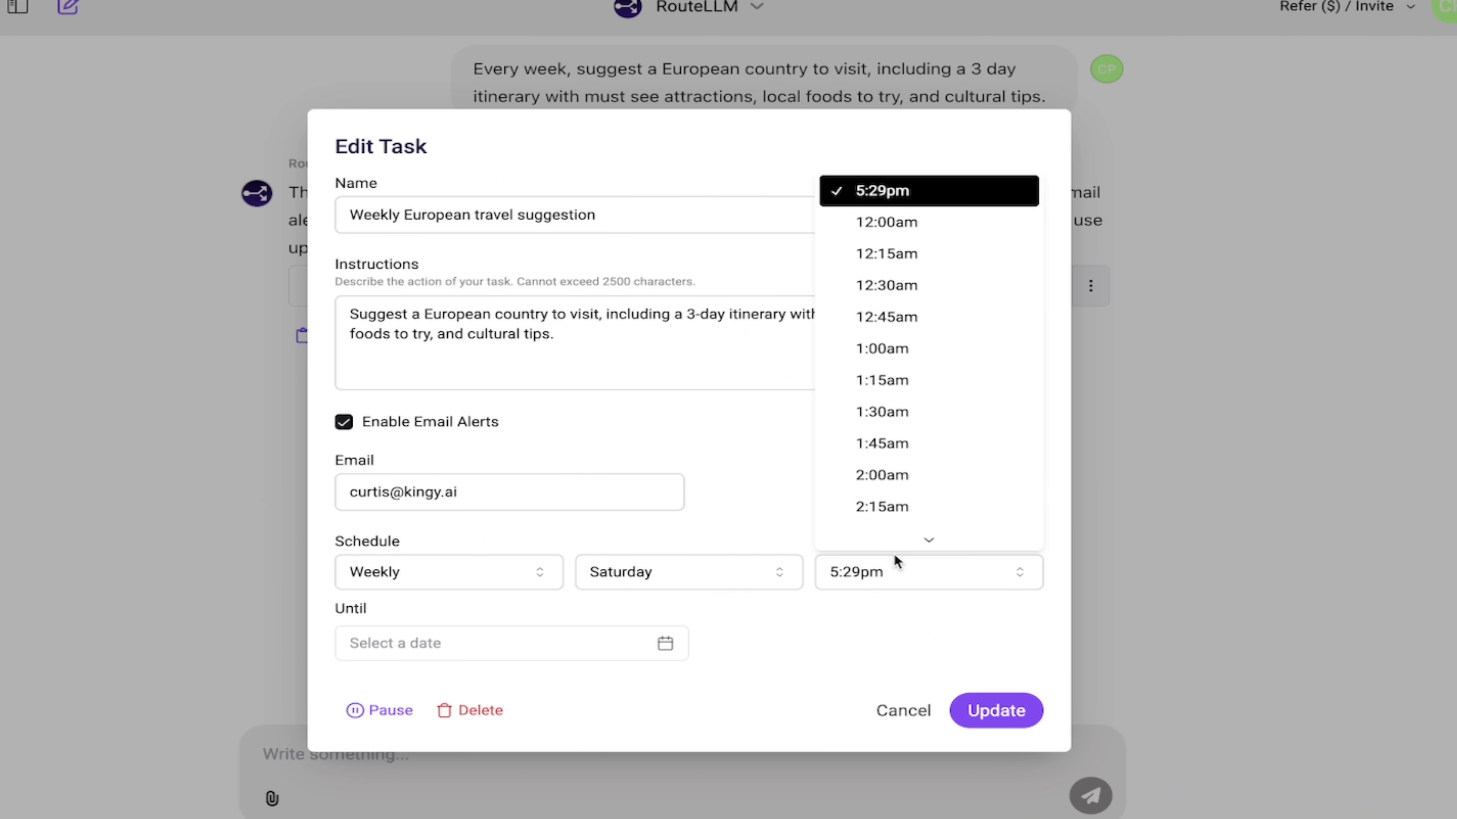
scroll(911, 367, down, 5)
scroll(908, 367, down, 10)
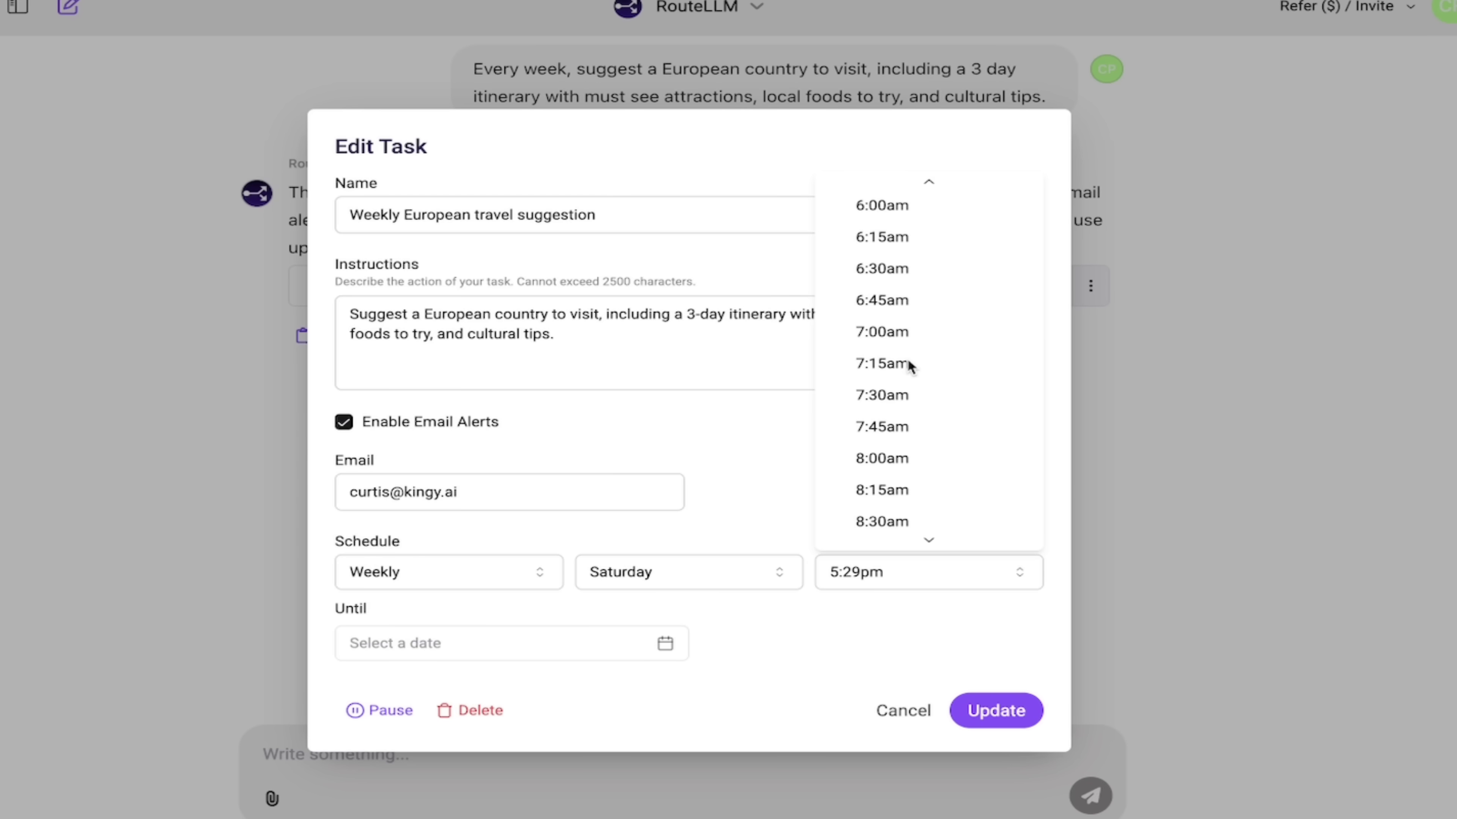
scroll(888, 478, down, 1)
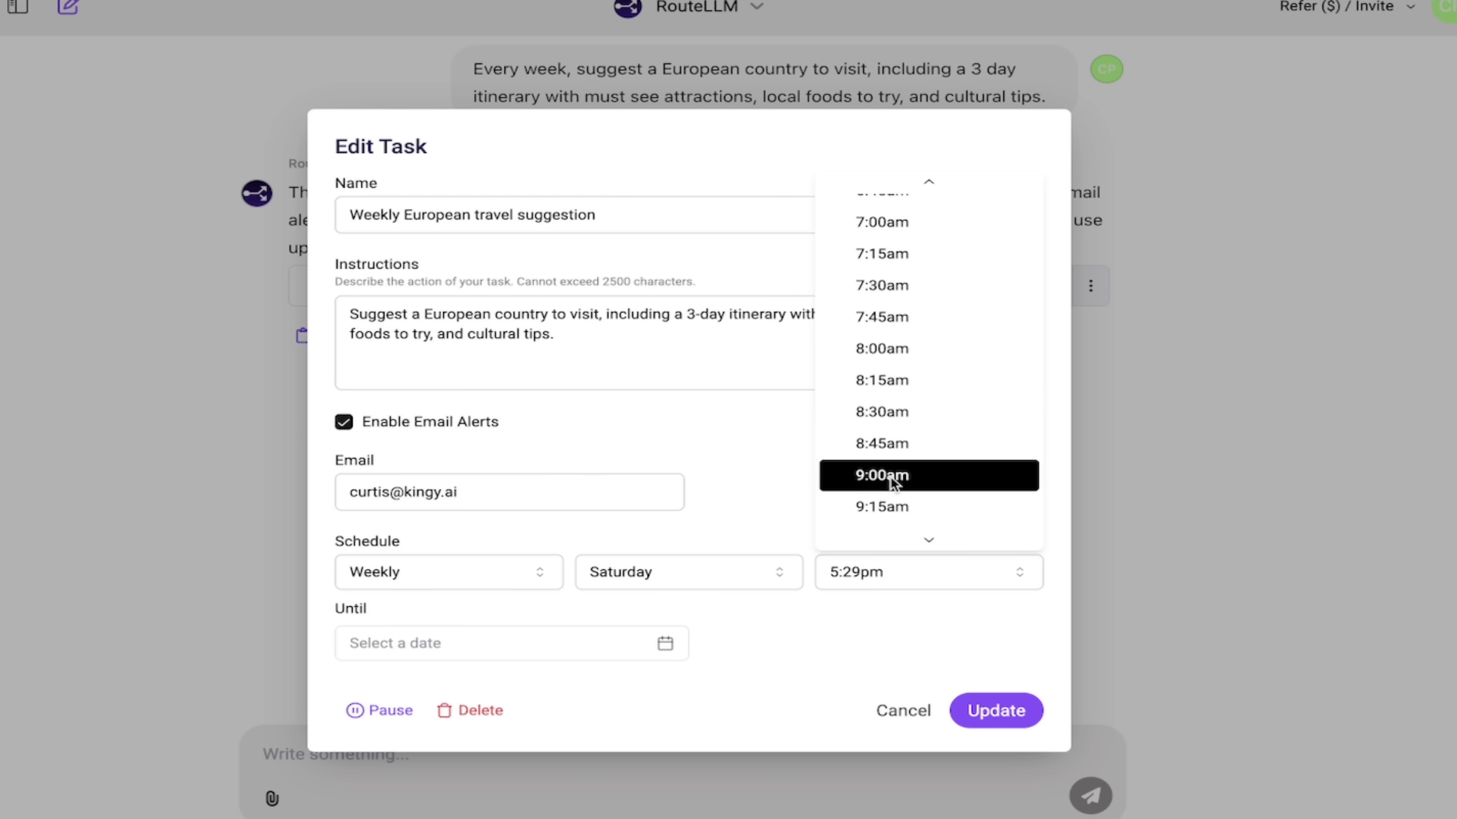
click(890, 475)
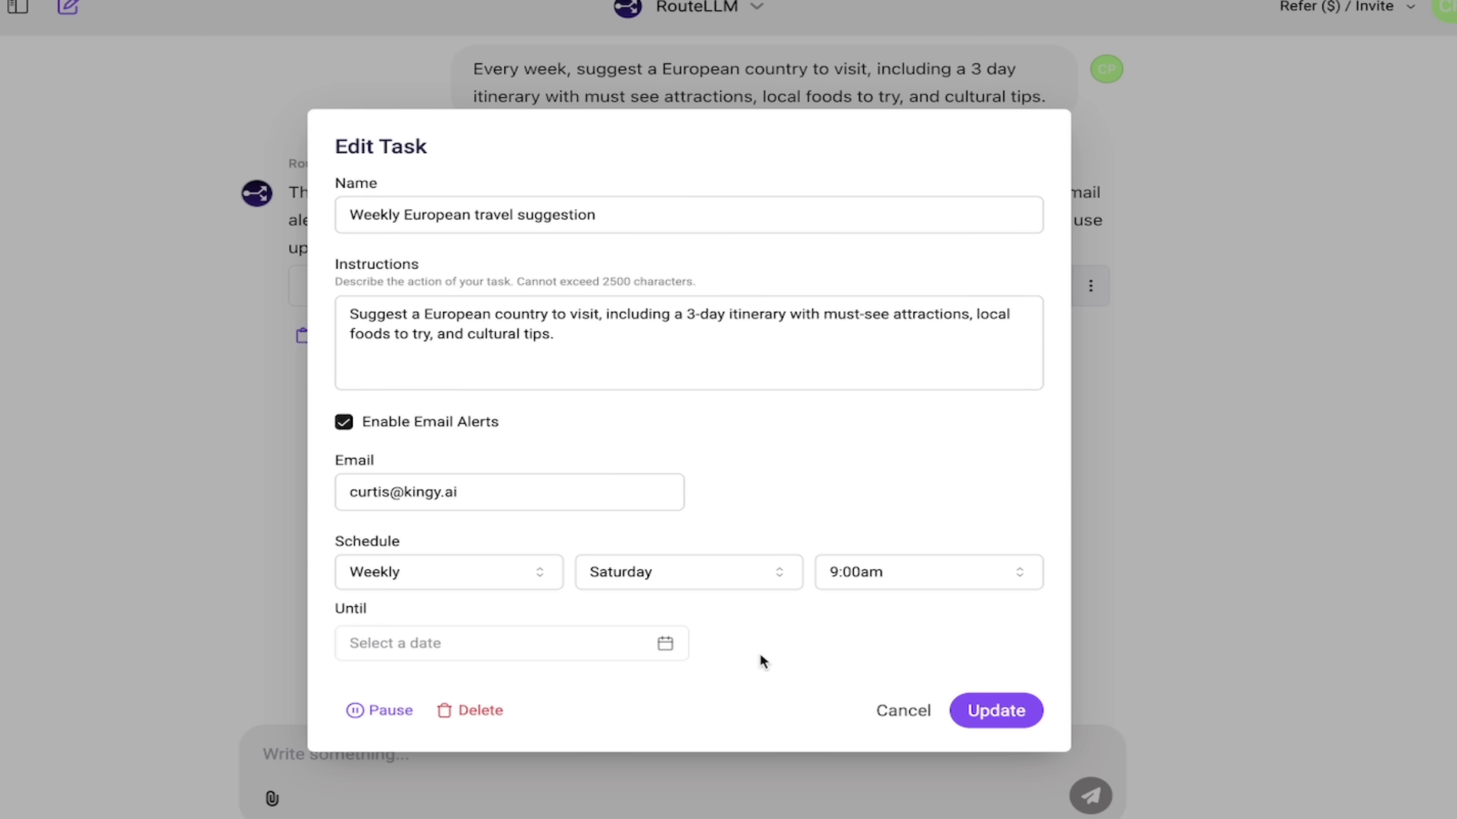
click(665, 644)
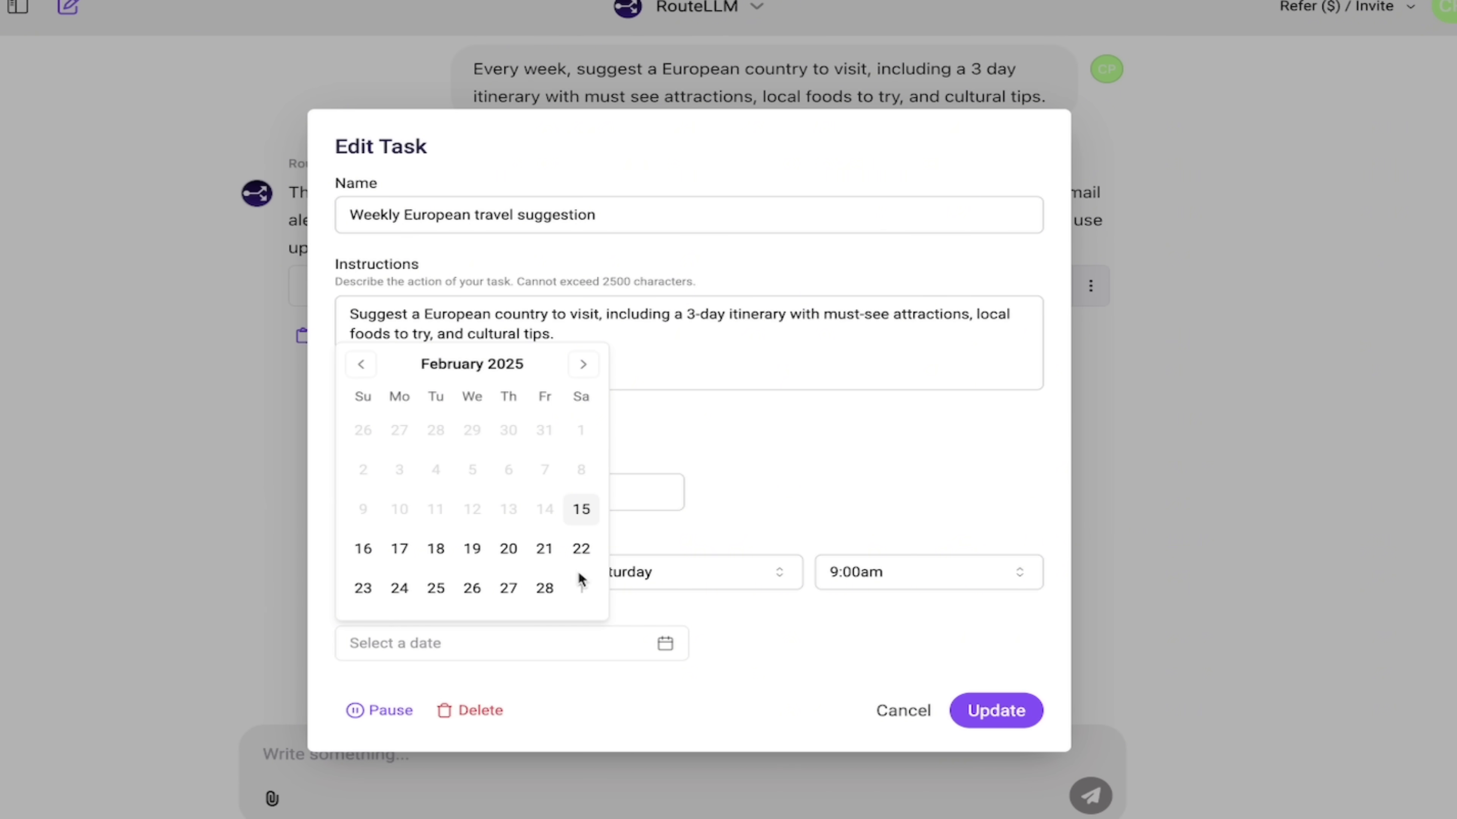
click(774, 656)
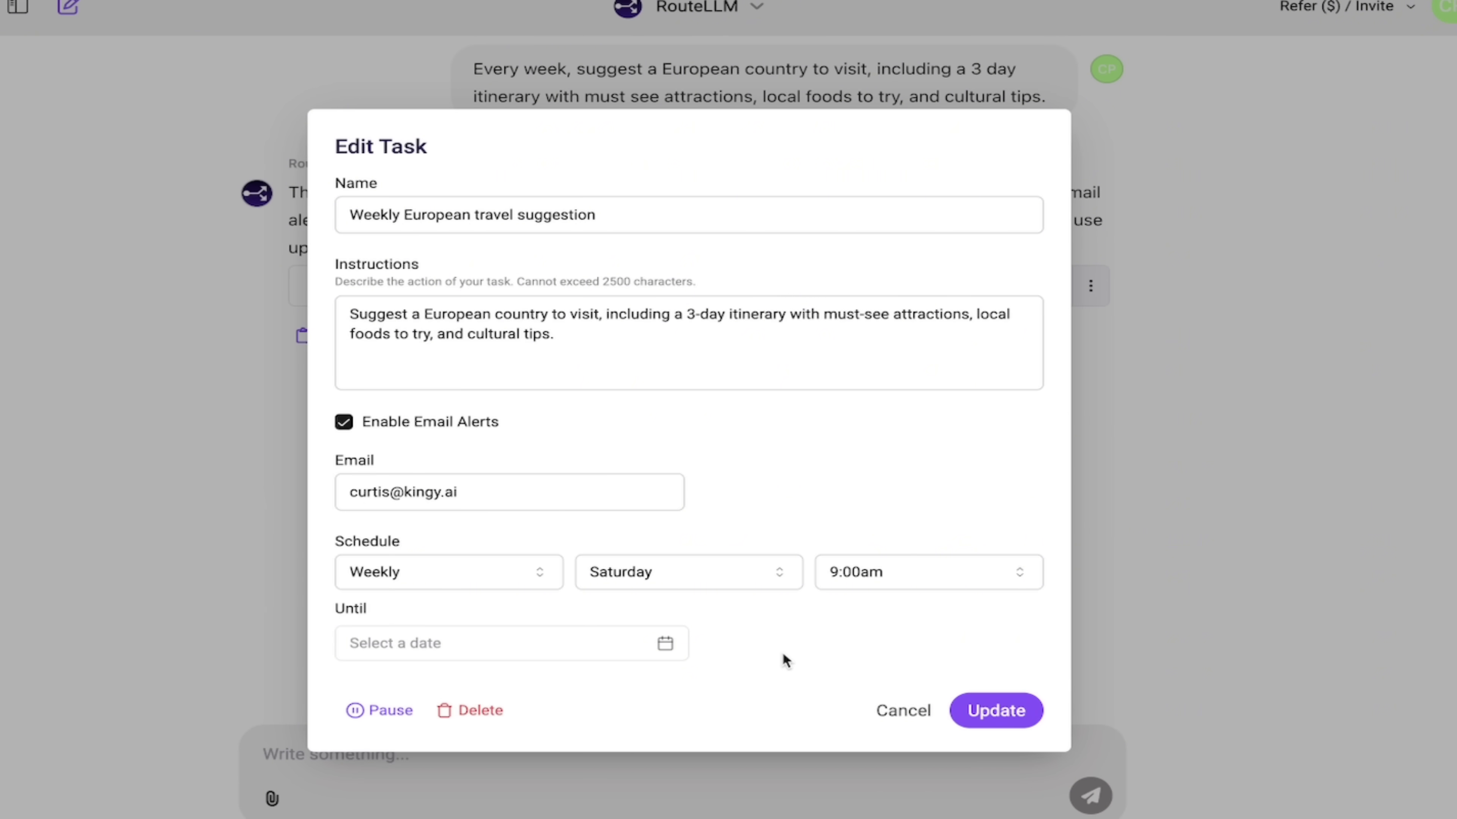
Save the edited task with Update and open its run results
click(998, 718)
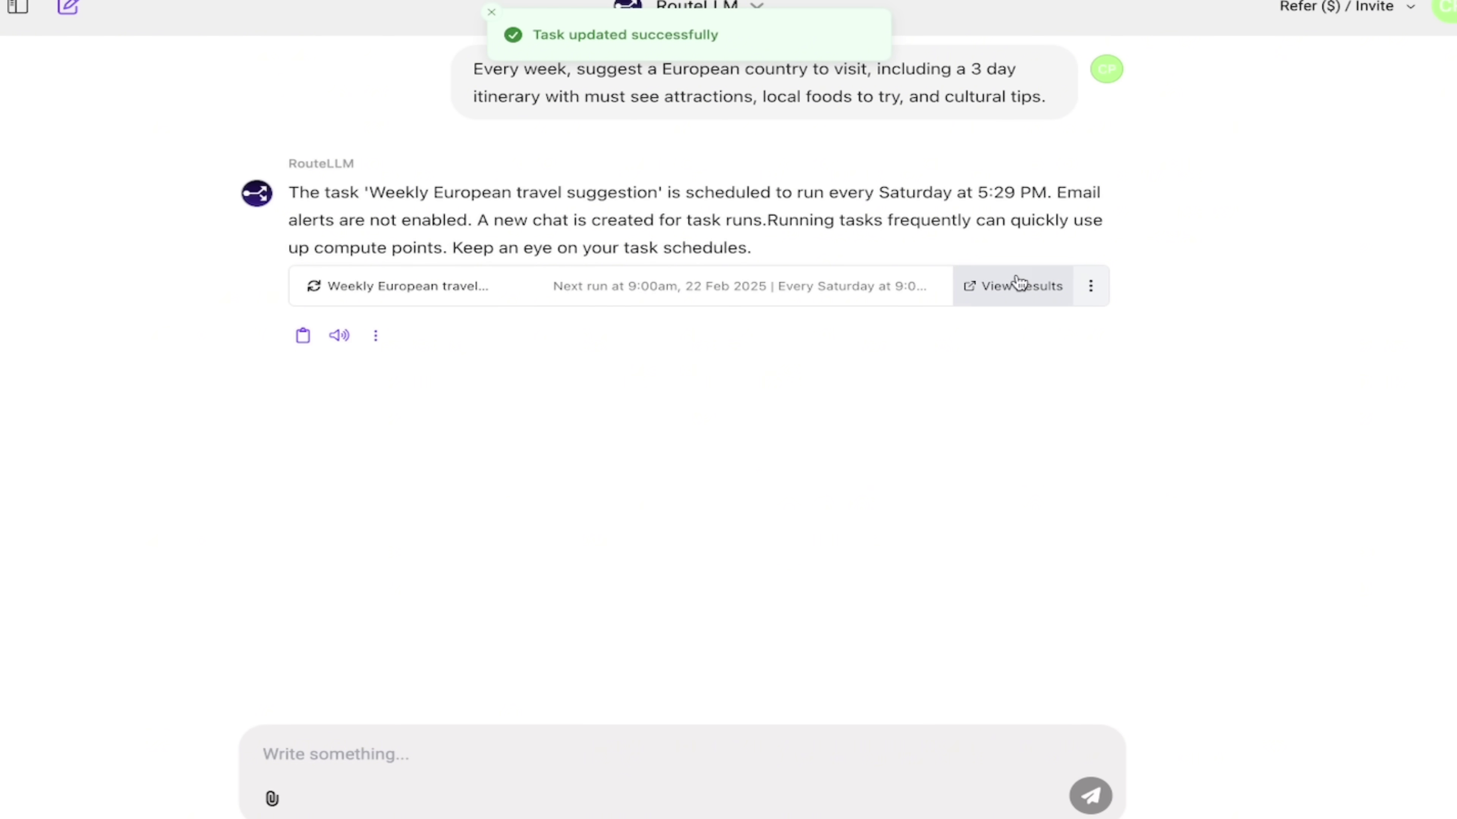
click(1017, 287)
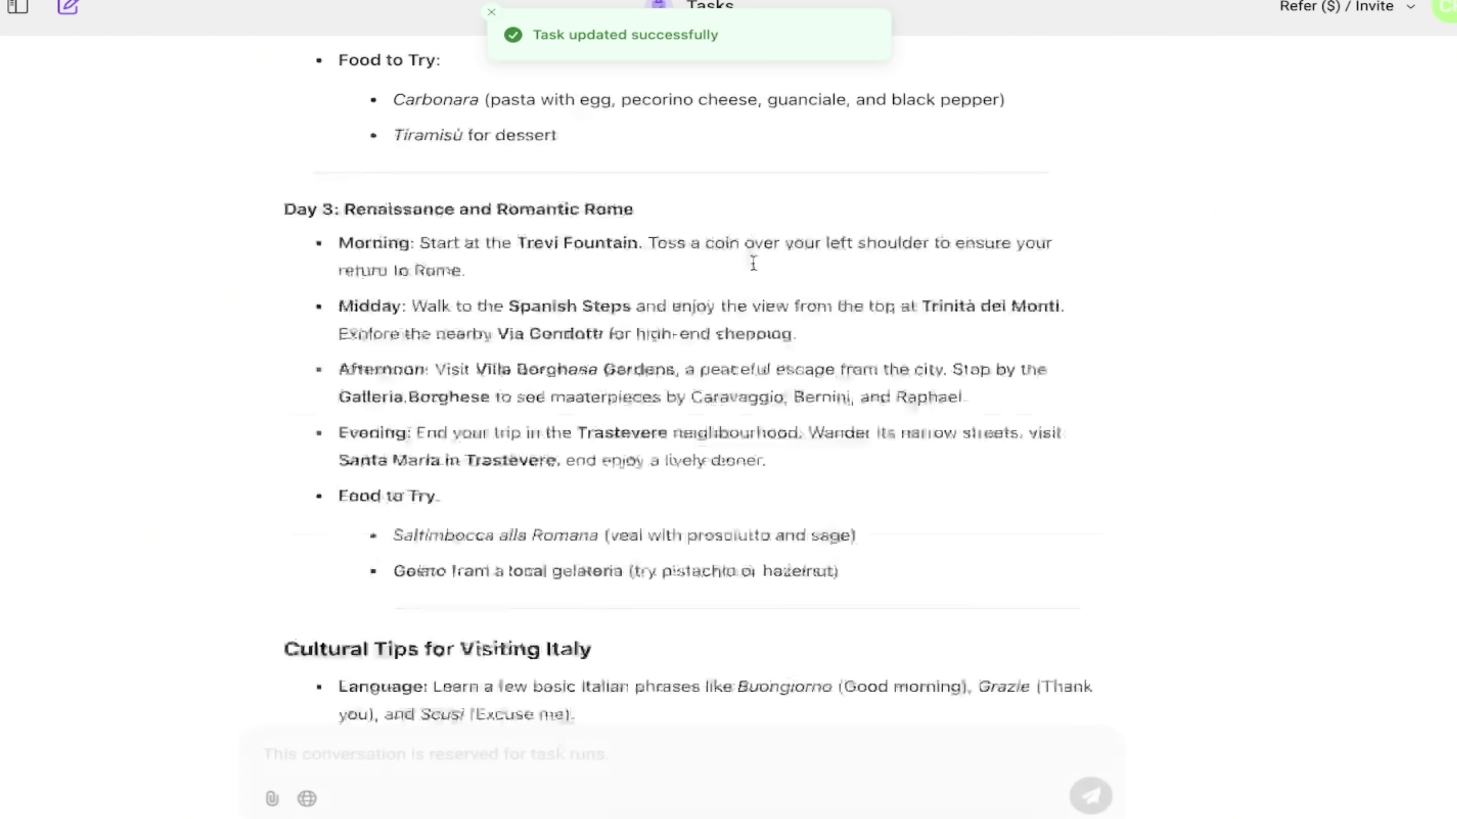
scroll(752, 261, up, 15)
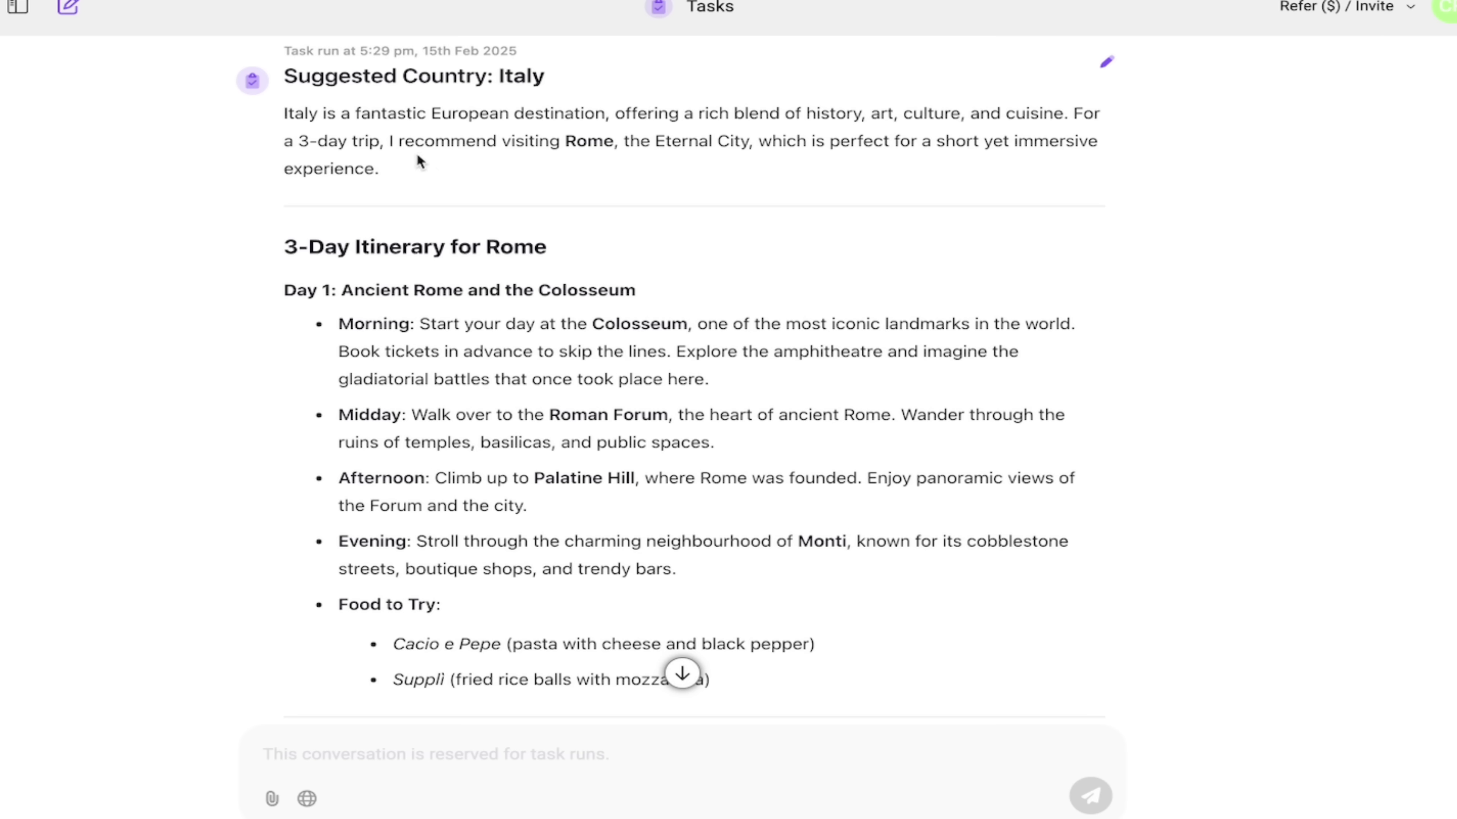
Read through the Italy suggestion: 3-day Rome itinerary, foods to try, and cultural tips
scroll(425, 161, down, 2)
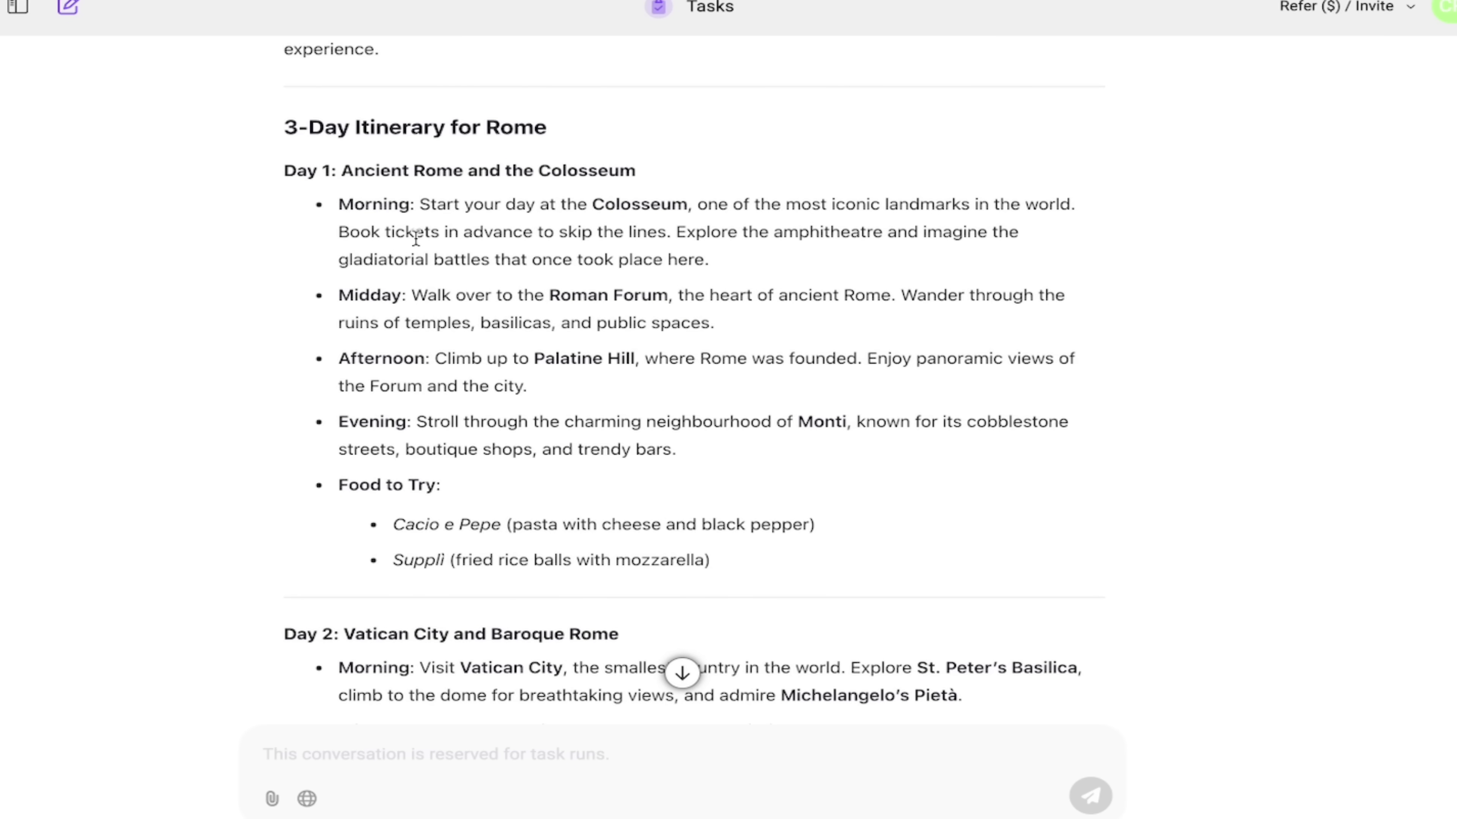
scroll(413, 237, down, 1)
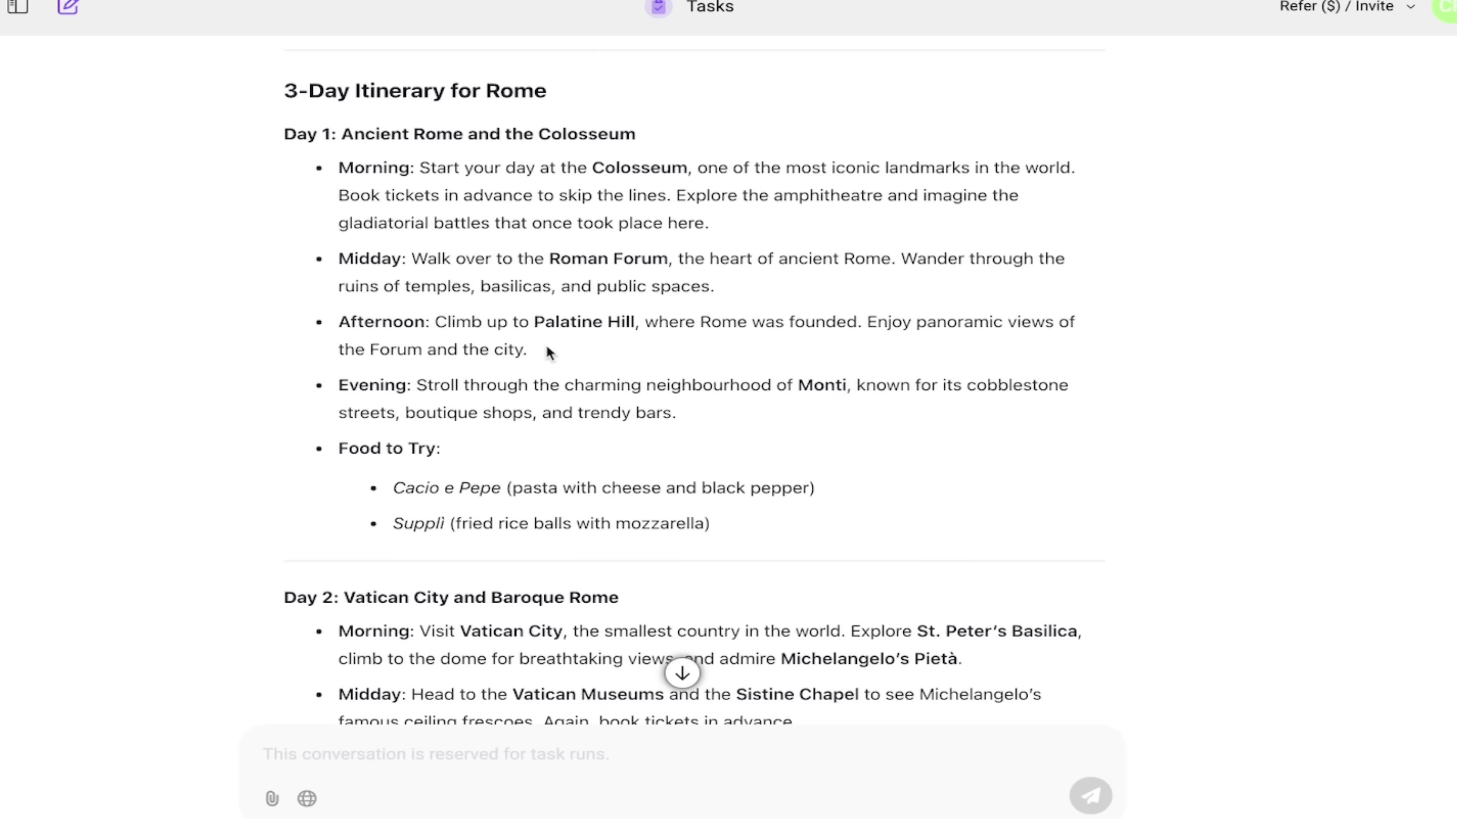
scroll(546, 343, down, 5)
scroll(546, 344, down, 3)
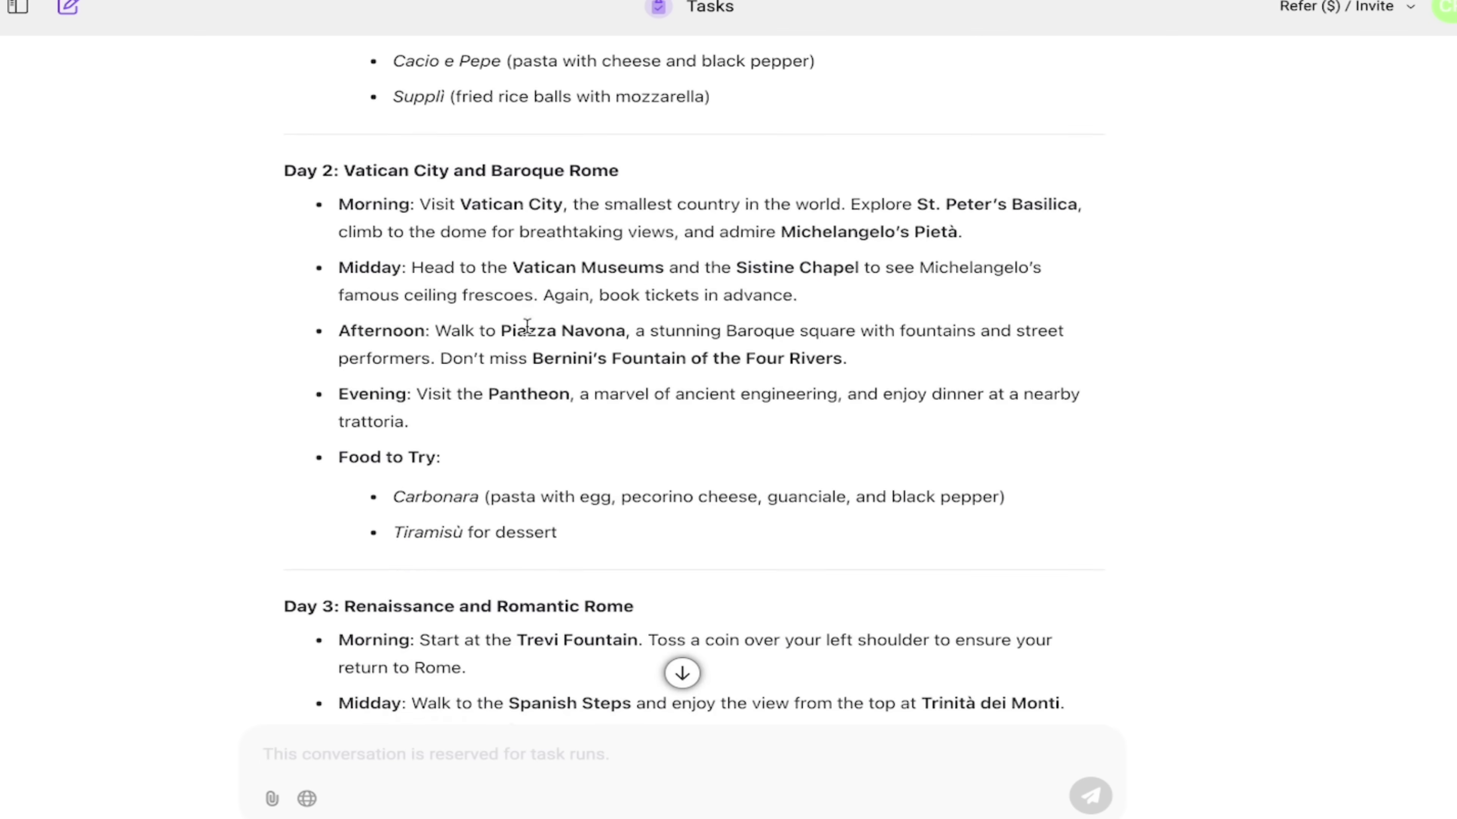
scroll(572, 337, down, 8)
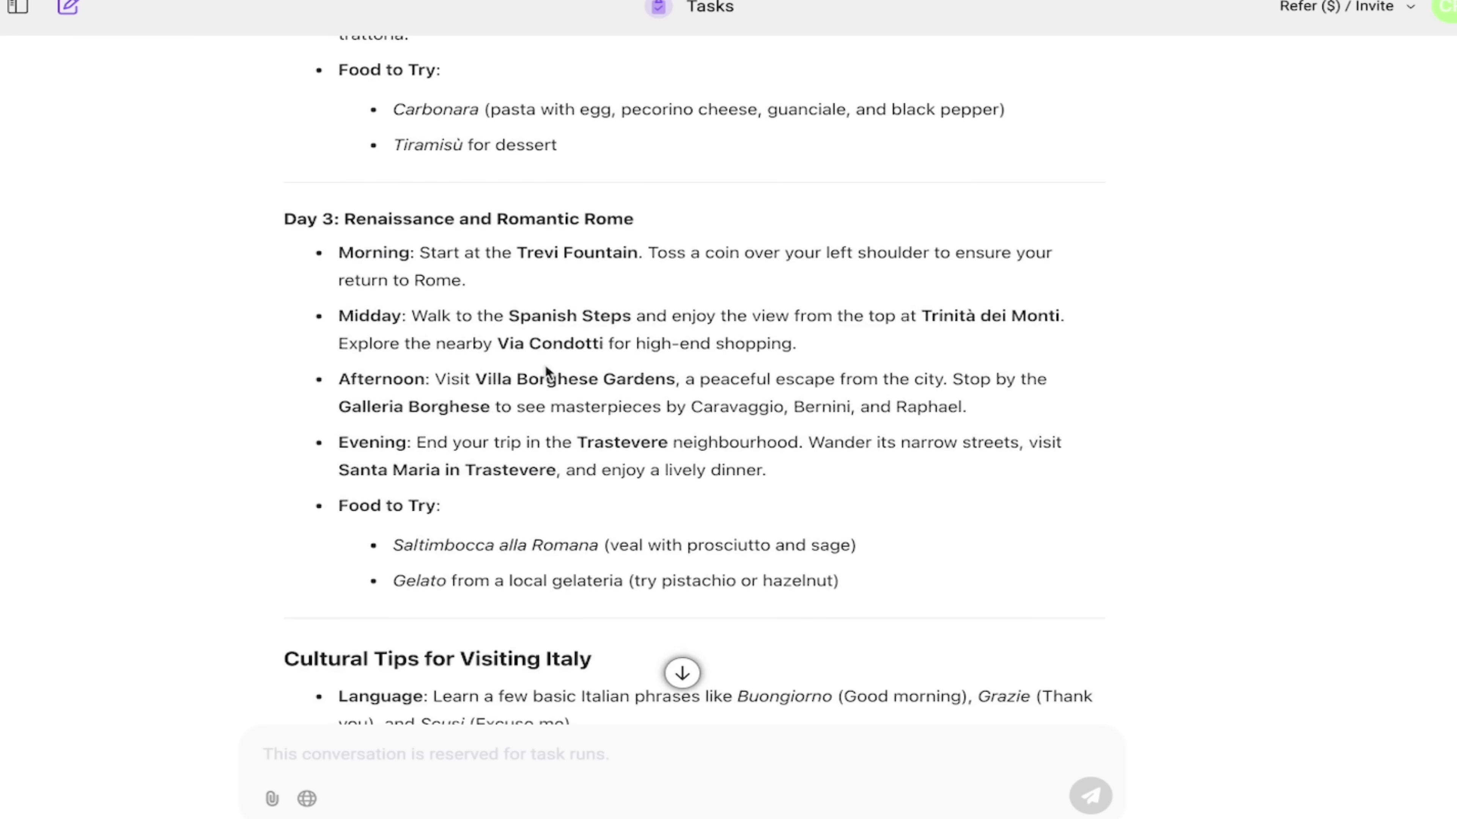
scroll(547, 372, down, 5)
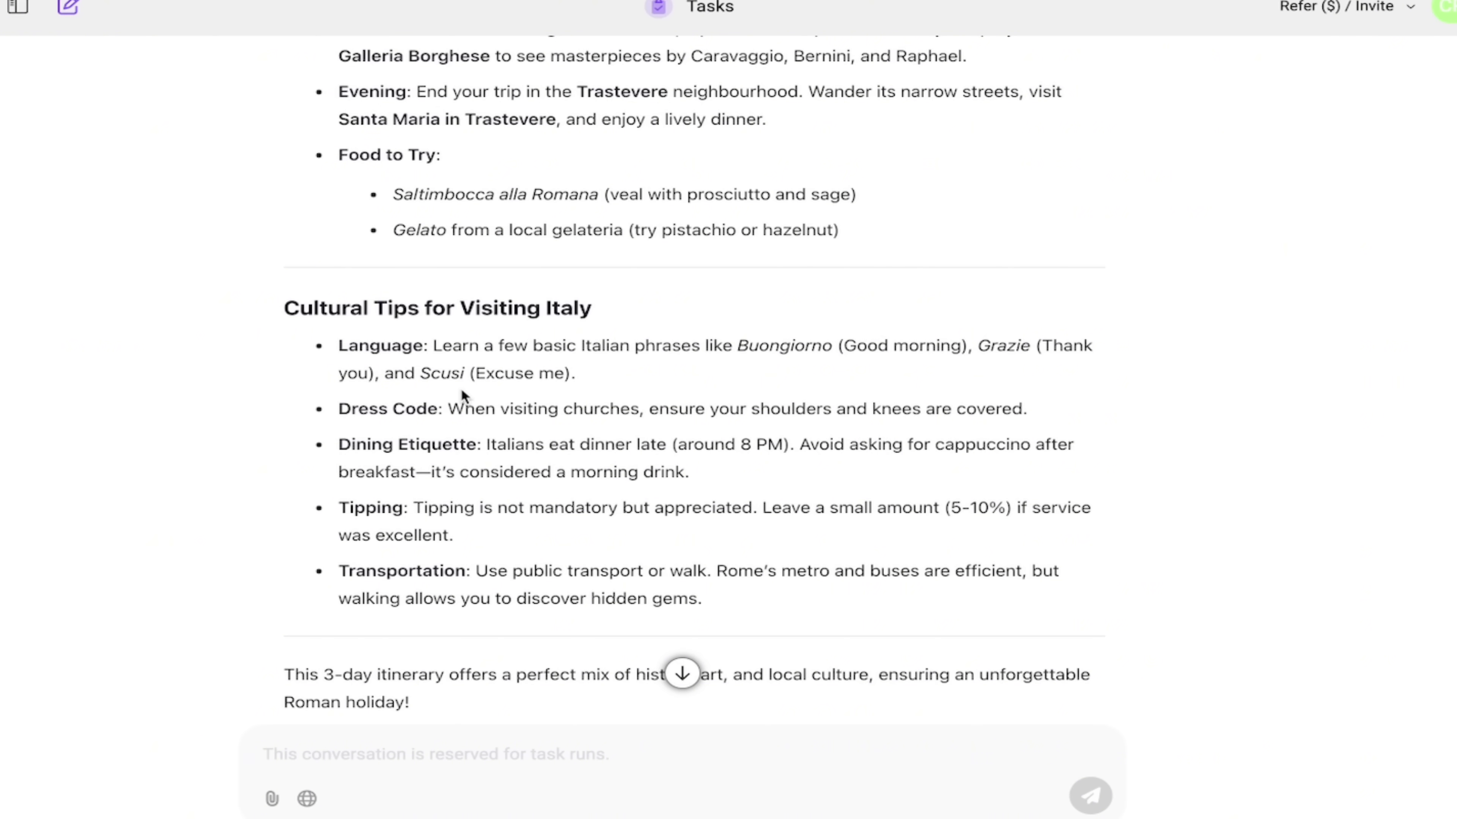
scroll(461, 389, up, 2)
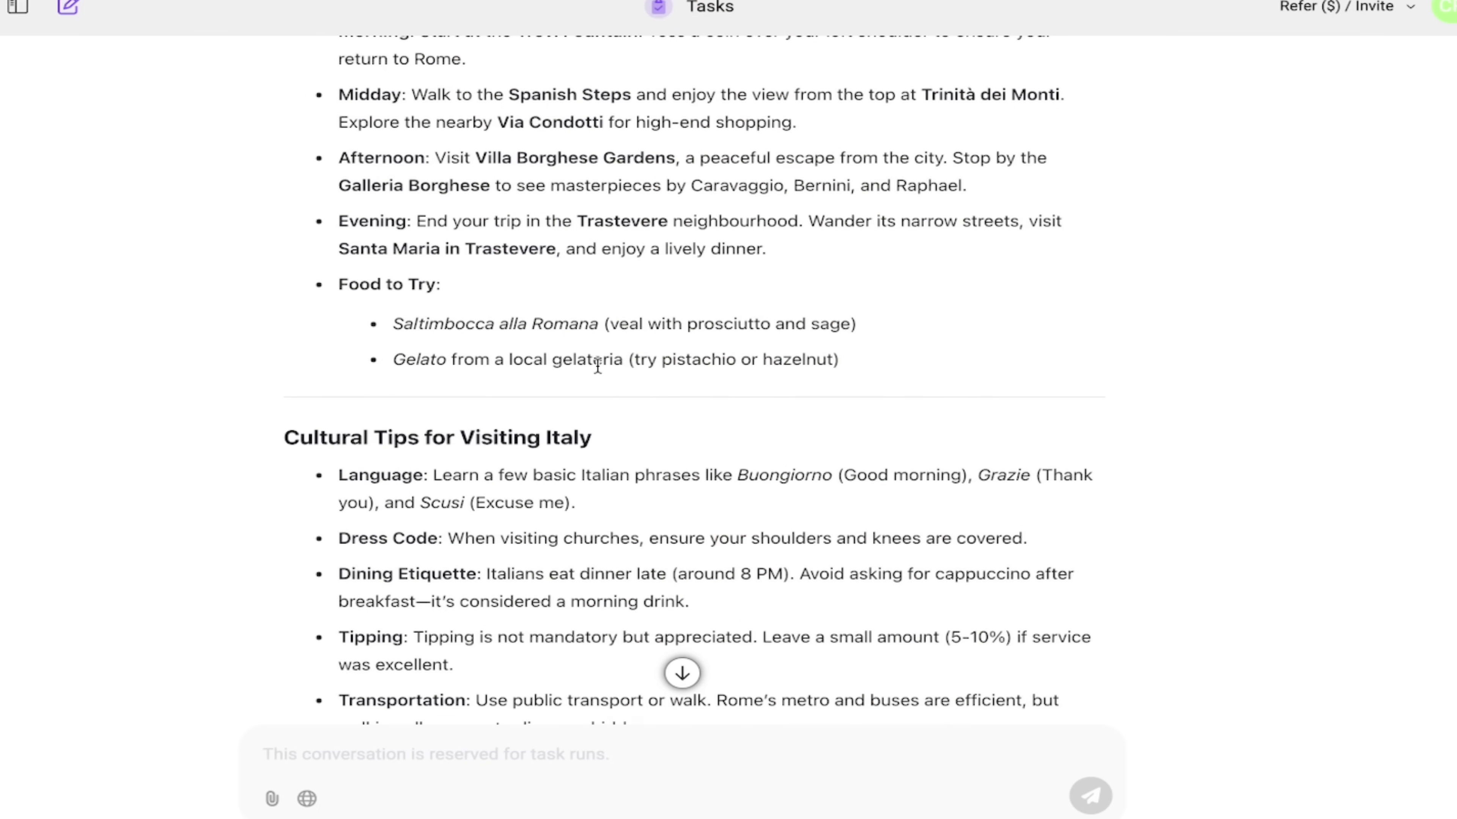
scroll(708, 327, down, 1)
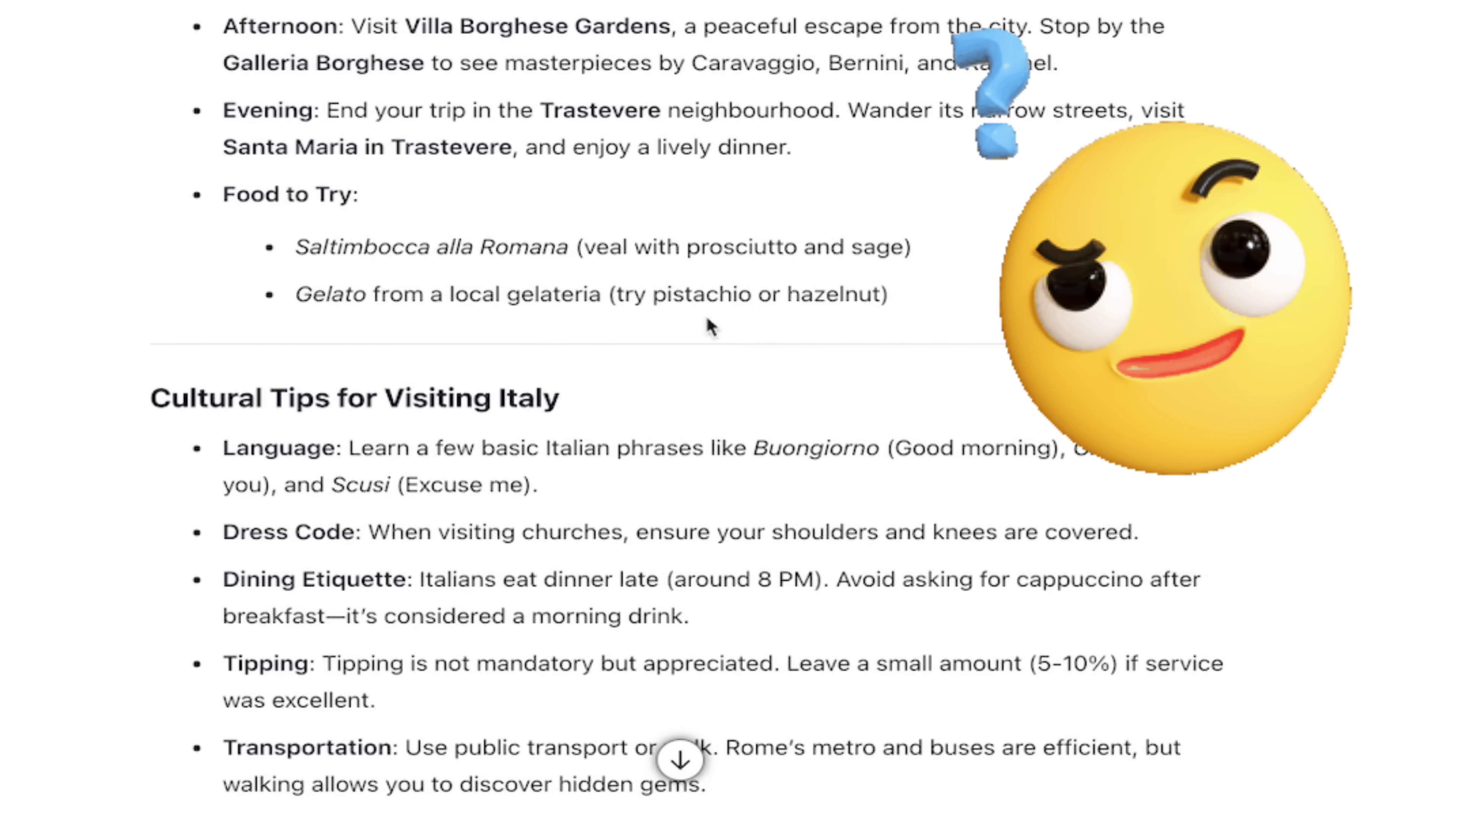
scroll(513, 342, down, 3)
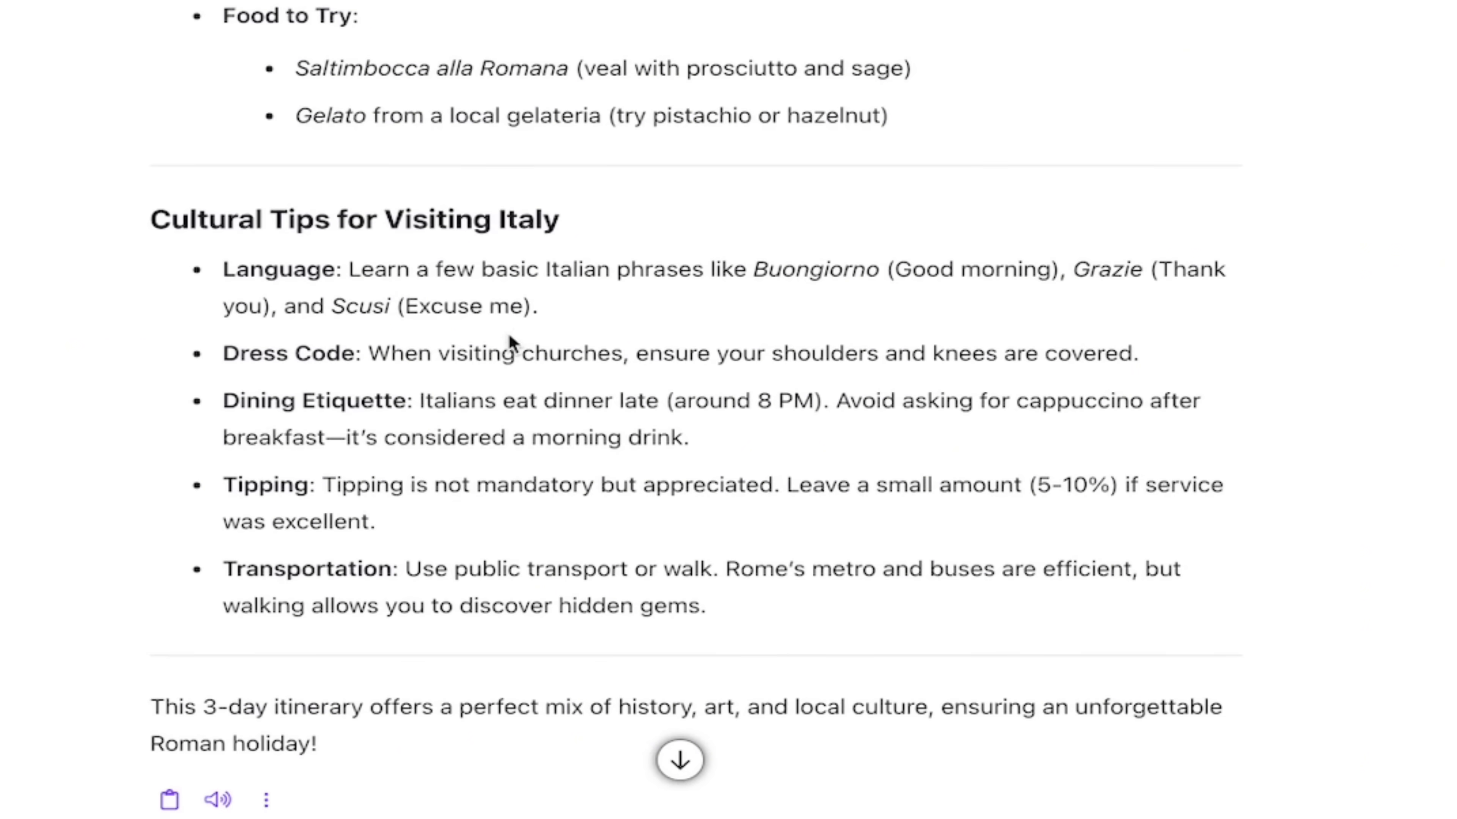
scroll(510, 341, down, 1)
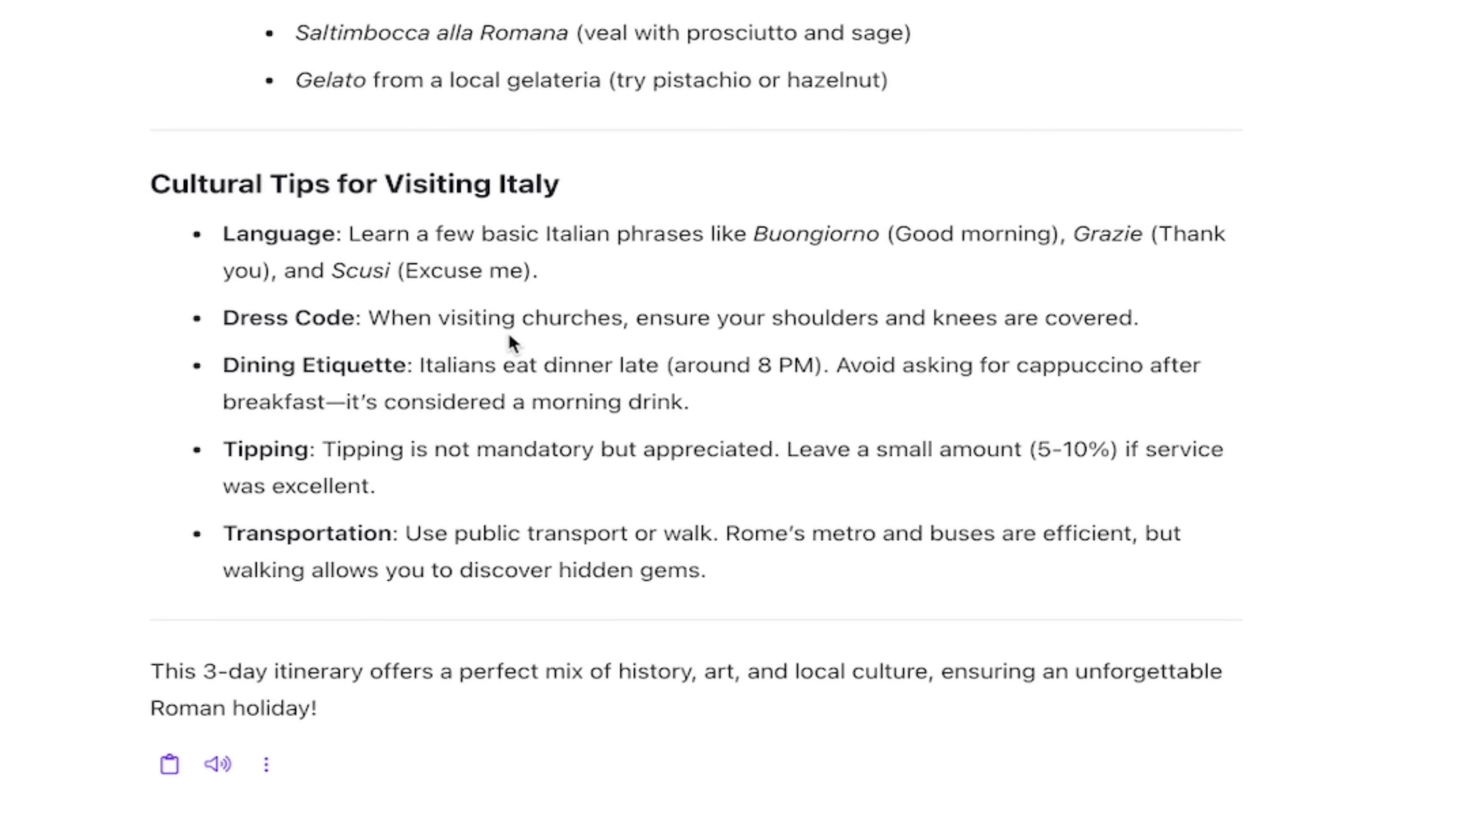